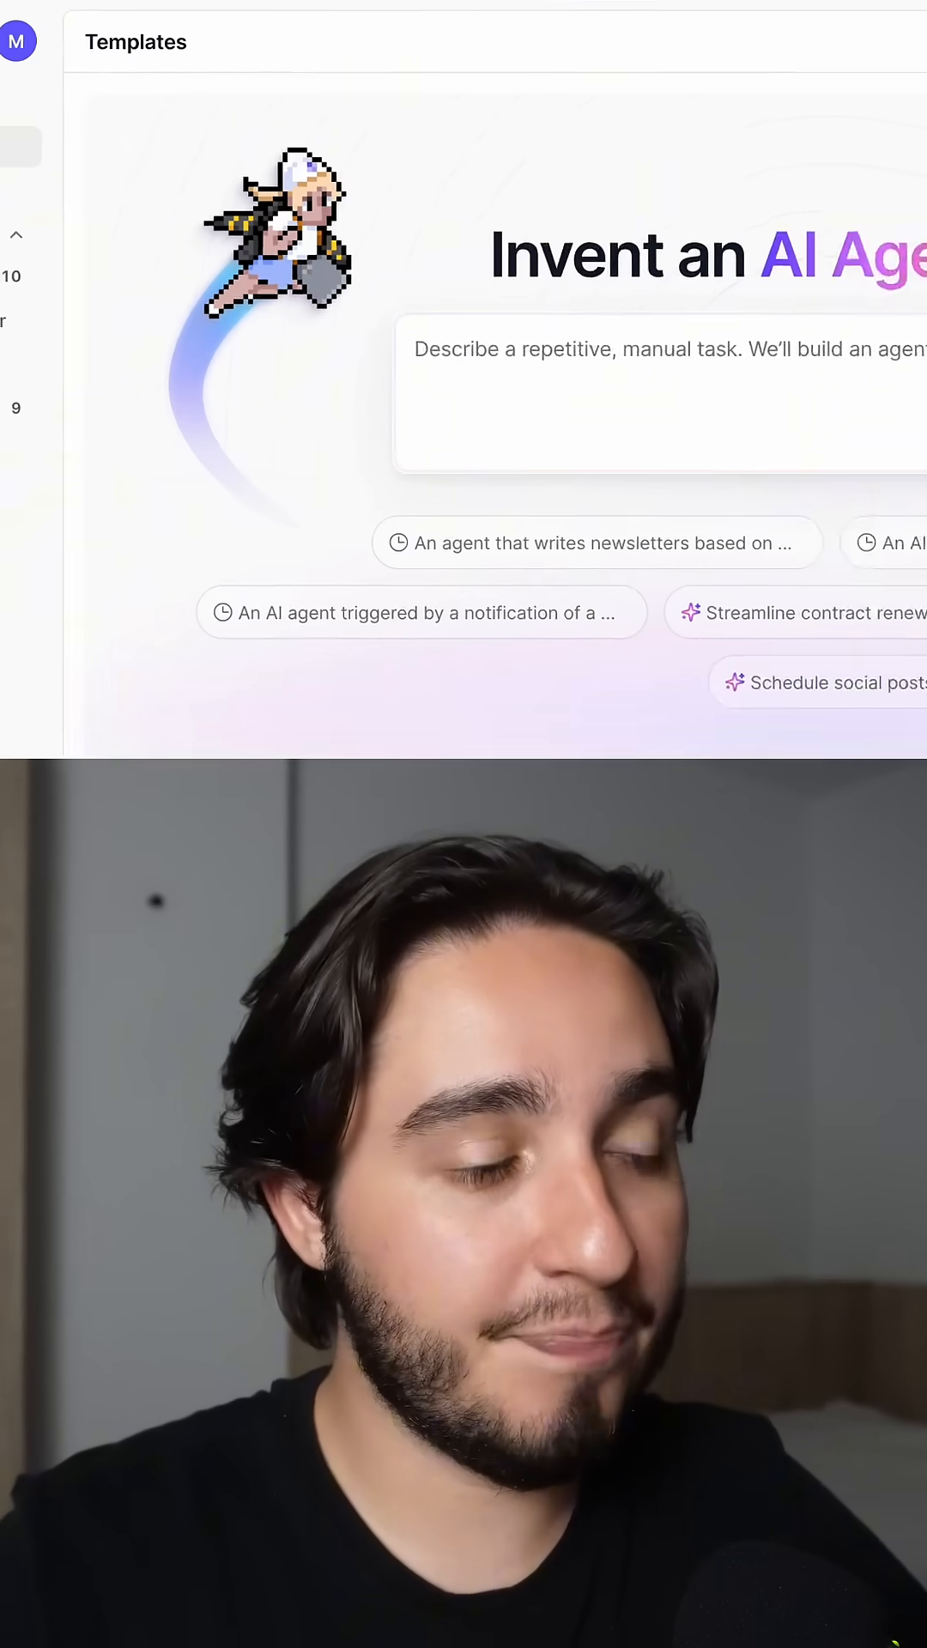
scroll(464, 386, "down", 5)
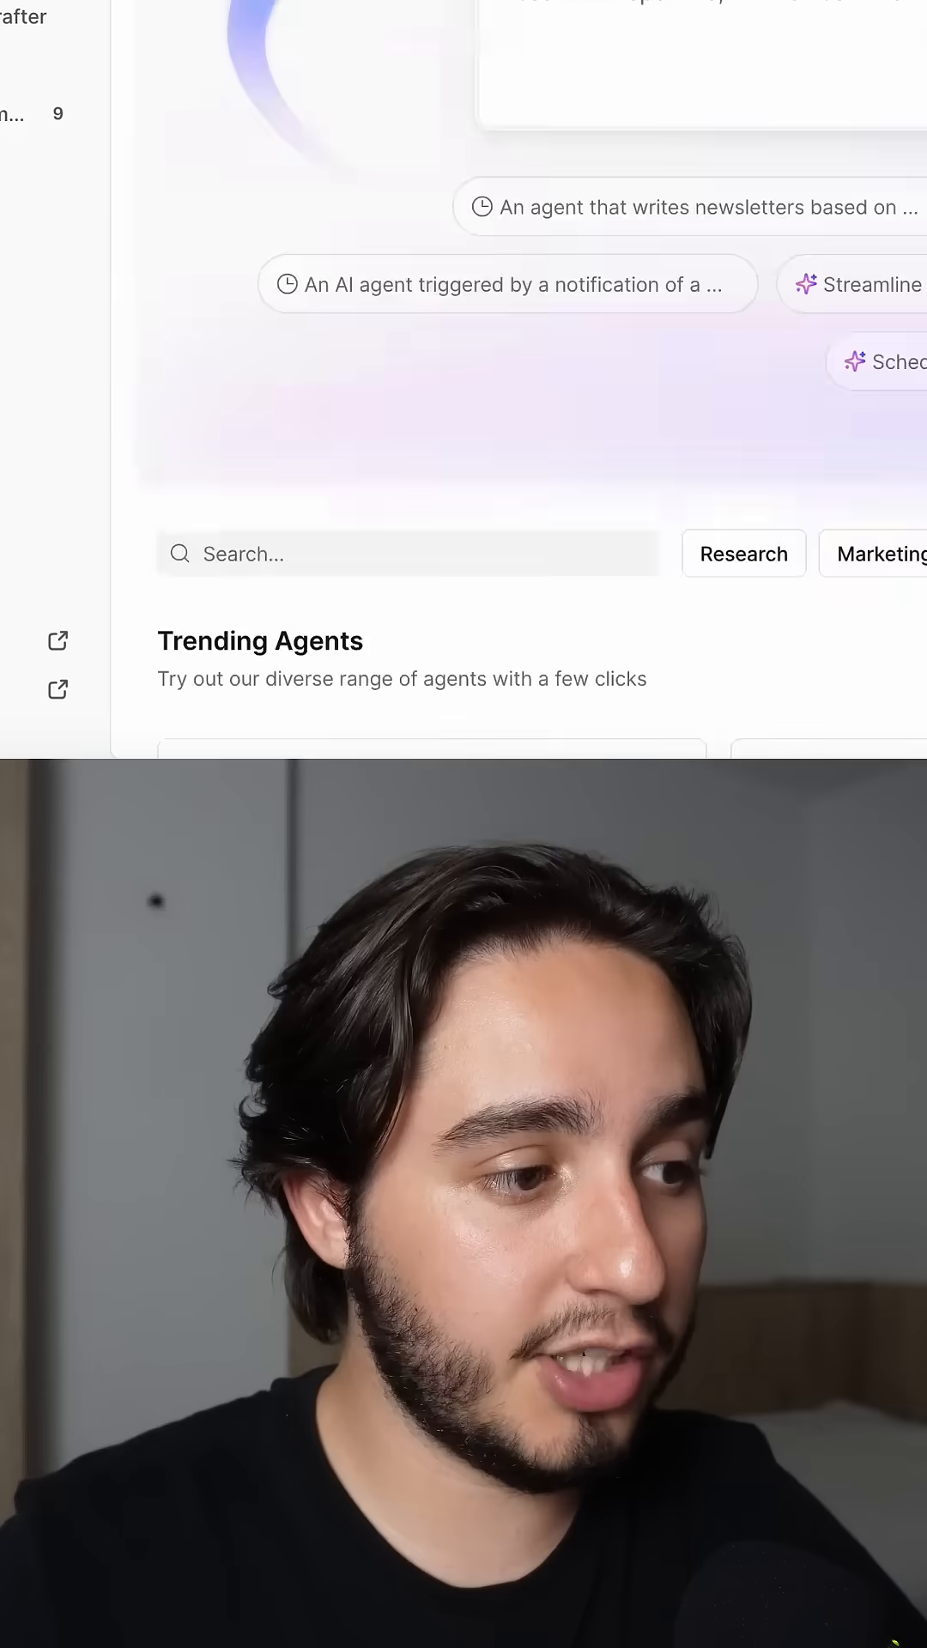
Search the Relevance AI templates for 'gmail' to list the Gmail tool templates.
left_click(472, 293)
type("gmai")
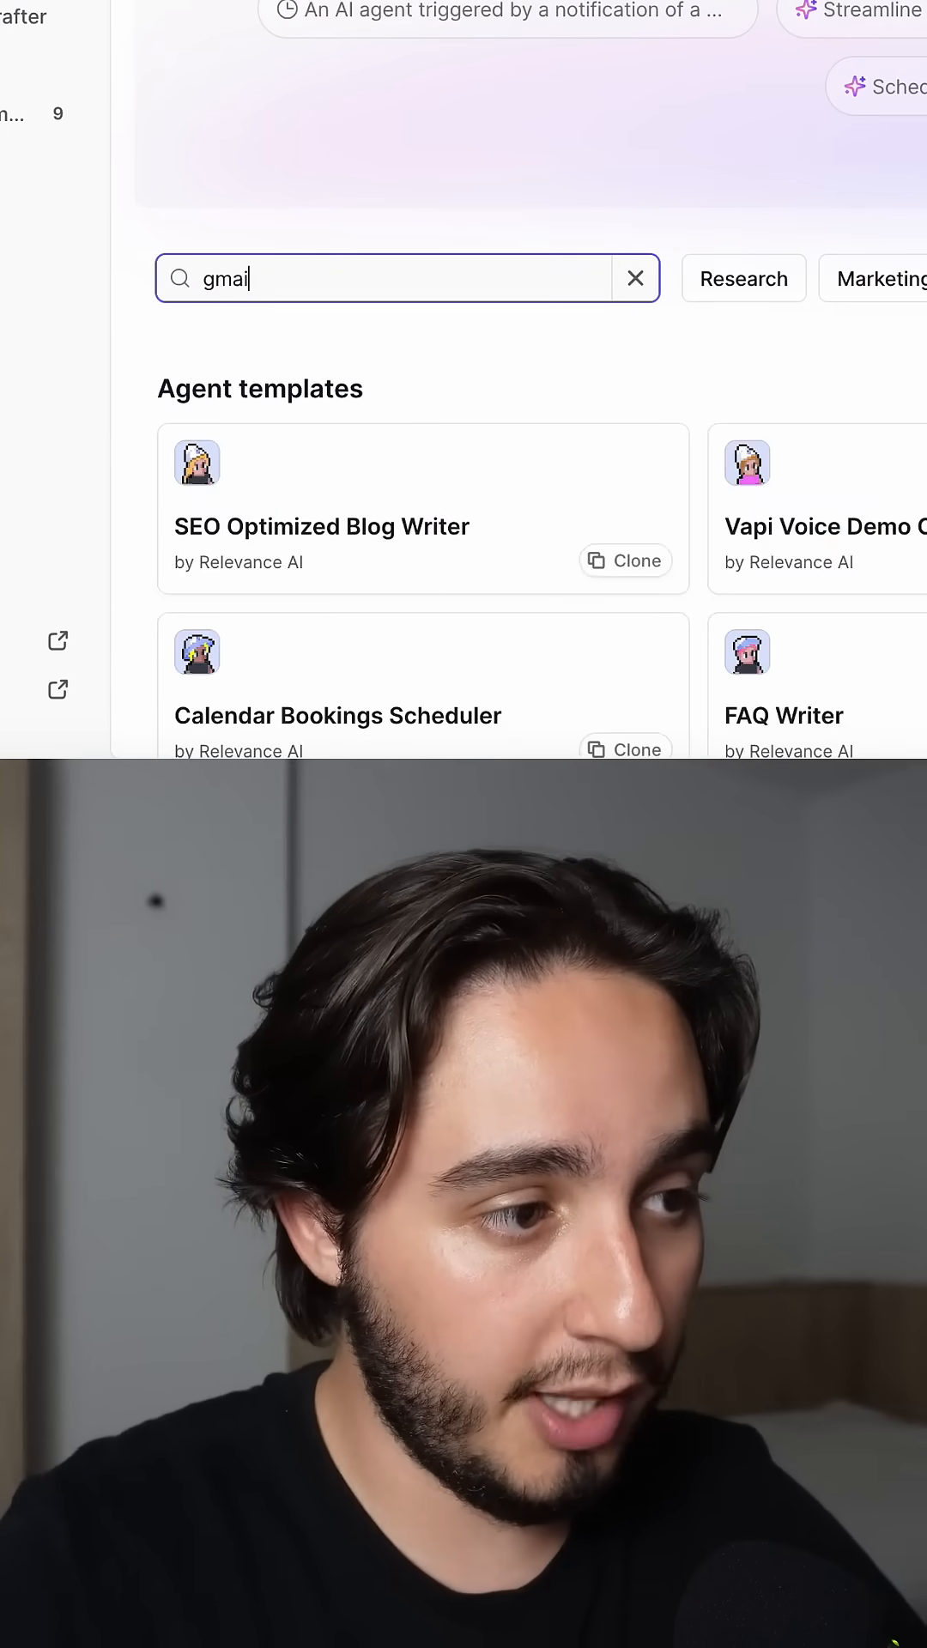
type("l")
scroll(463, 386, "down", 2)
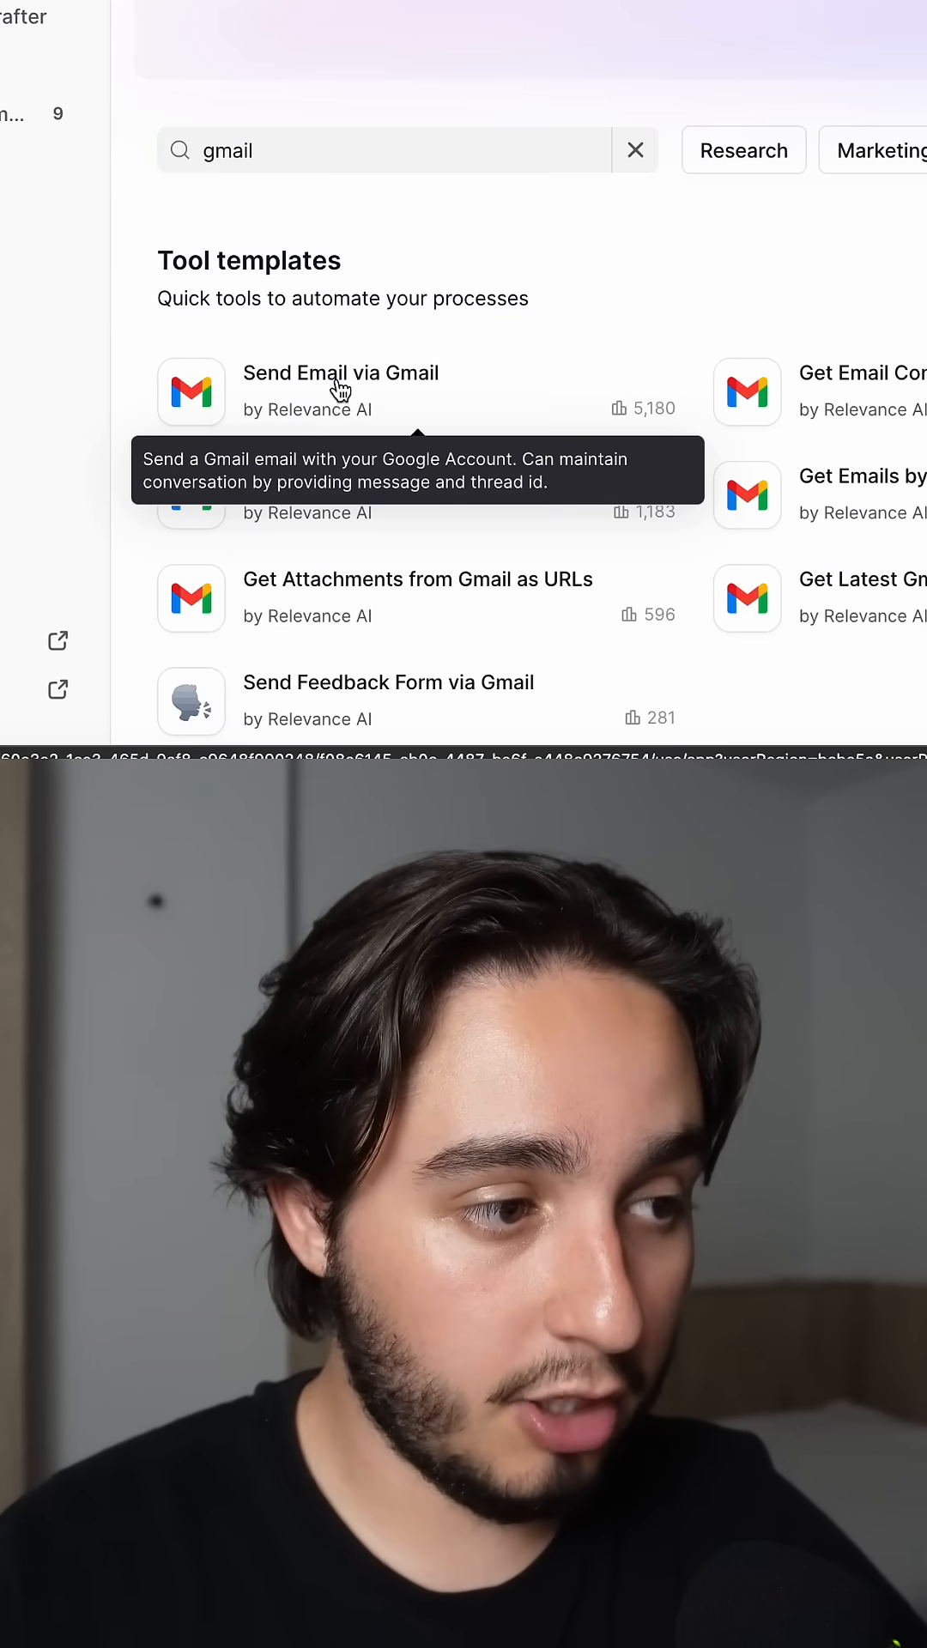
Make the connected Gmail account the default From sender of Send Email via Gmail and publish.
left_click(340, 383)
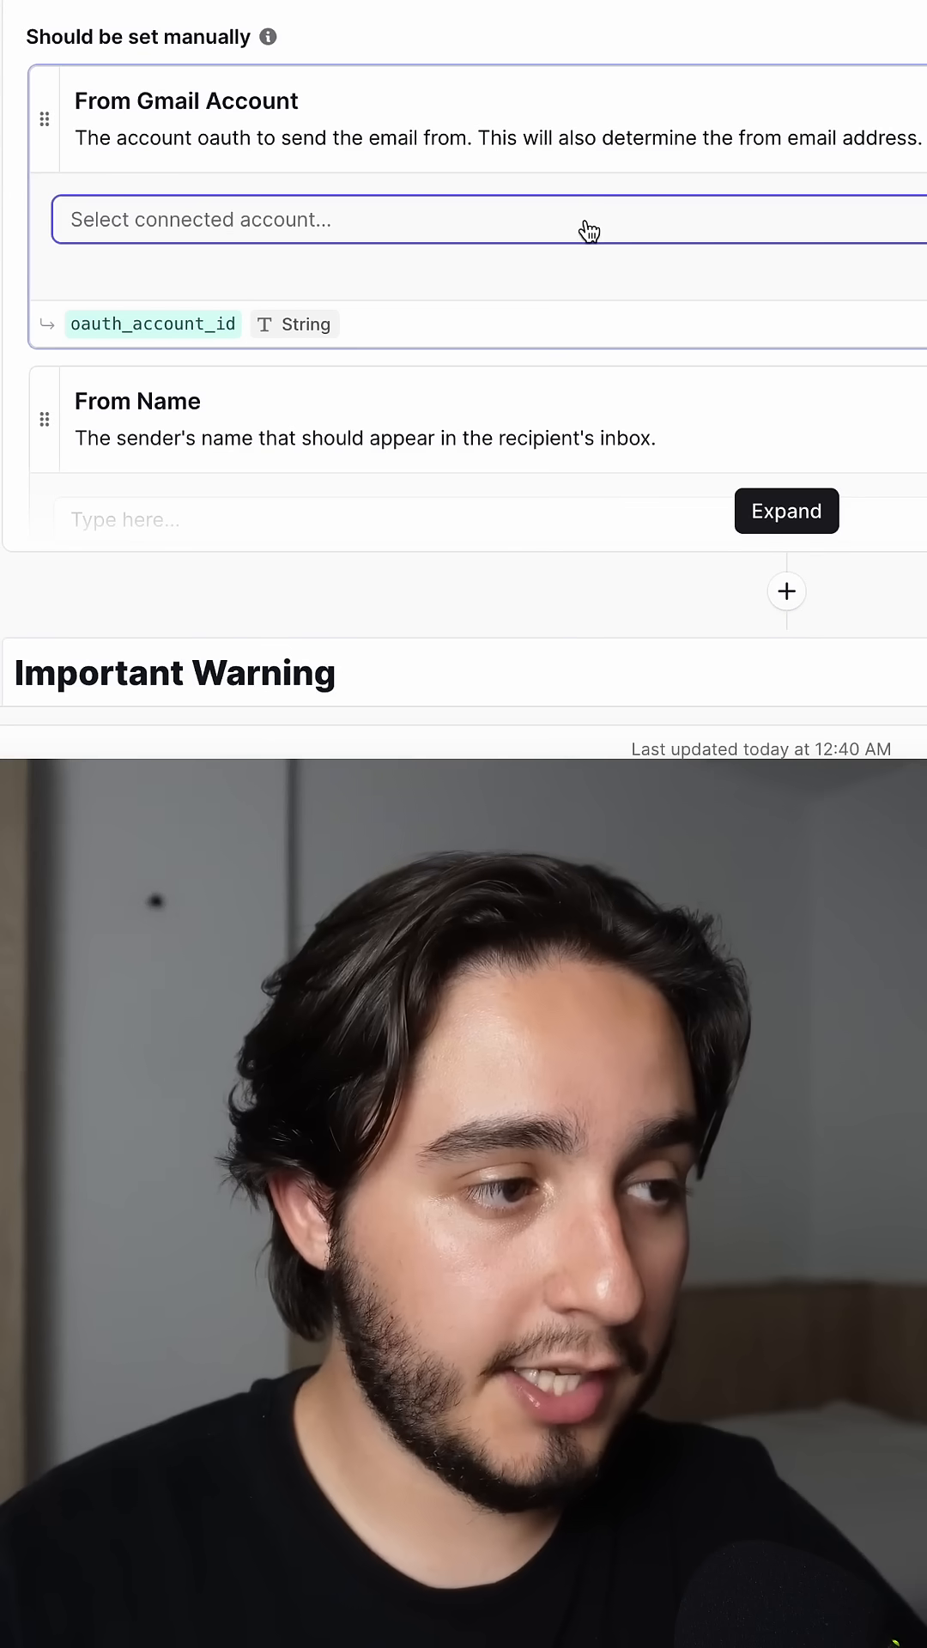
left_click(588, 225)
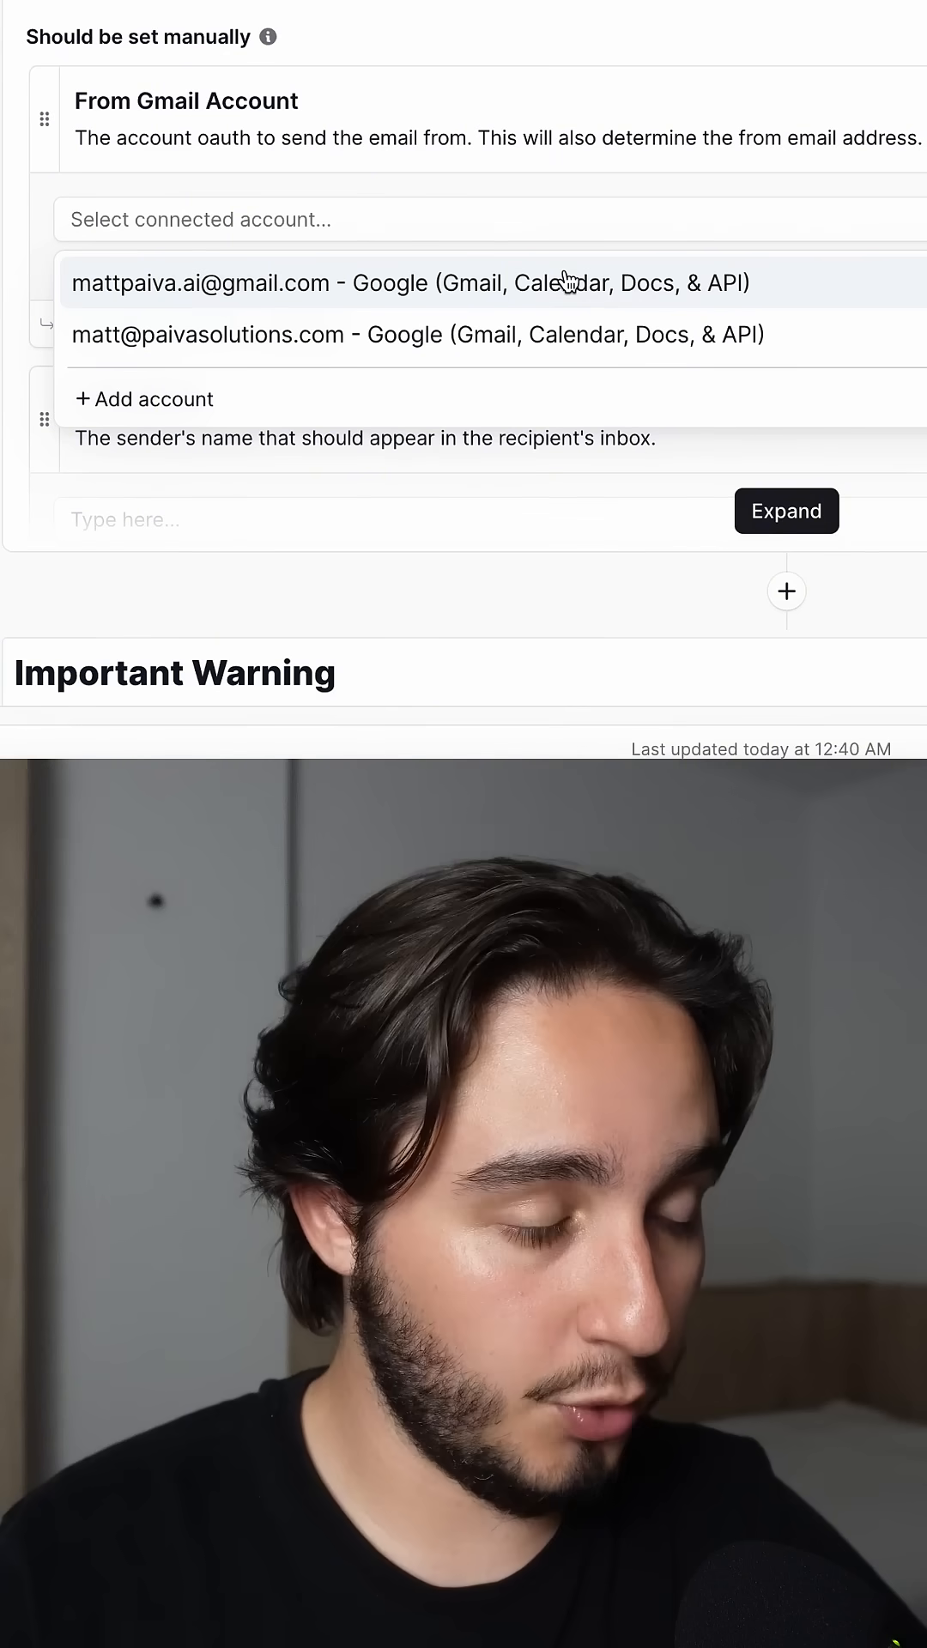
left_click(567, 283)
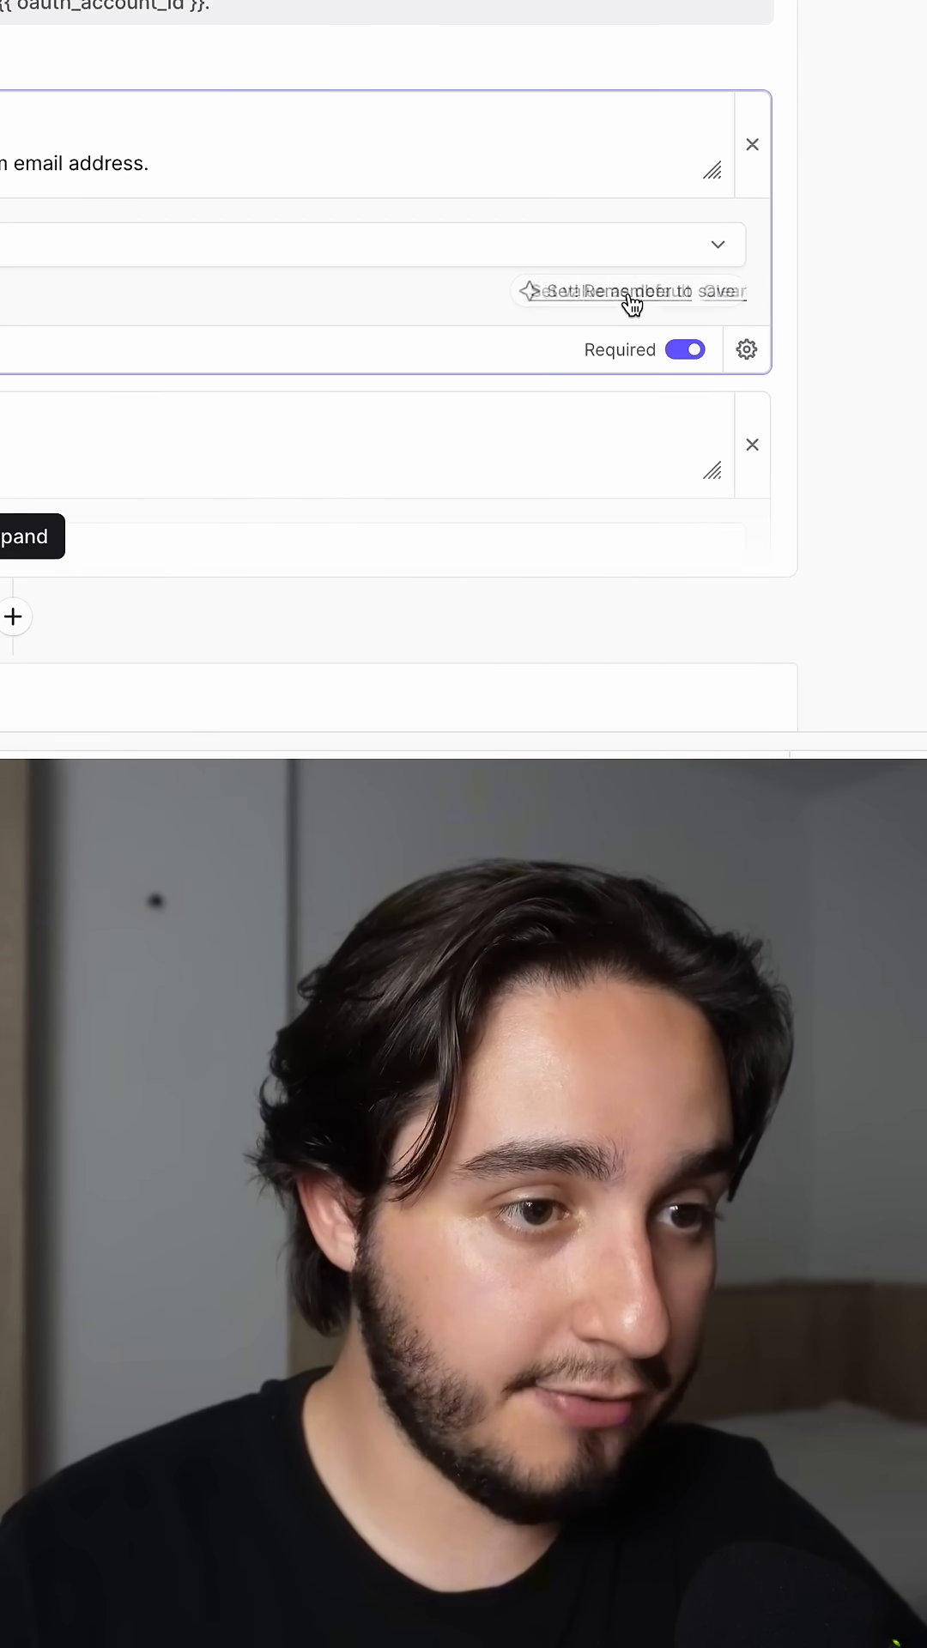
left_click(630, 297)
left_click(601, 161)
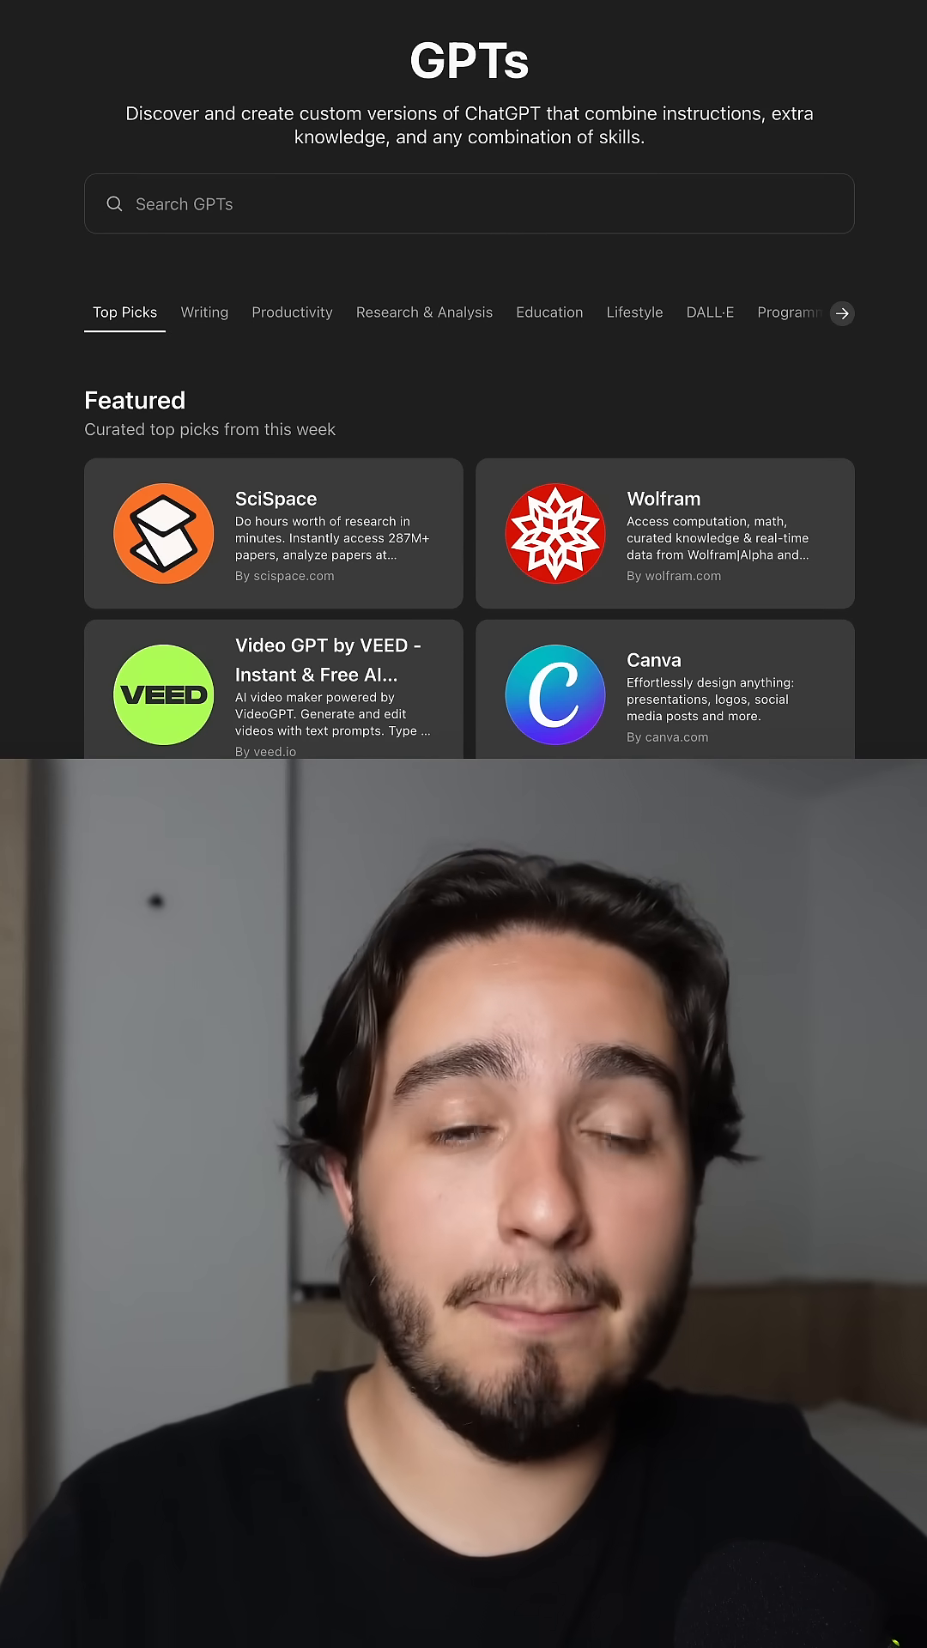
Create a new custom GPT and paste the email-assistant prompt into its Instructions, enlarging the box.
left_click(818, 111)
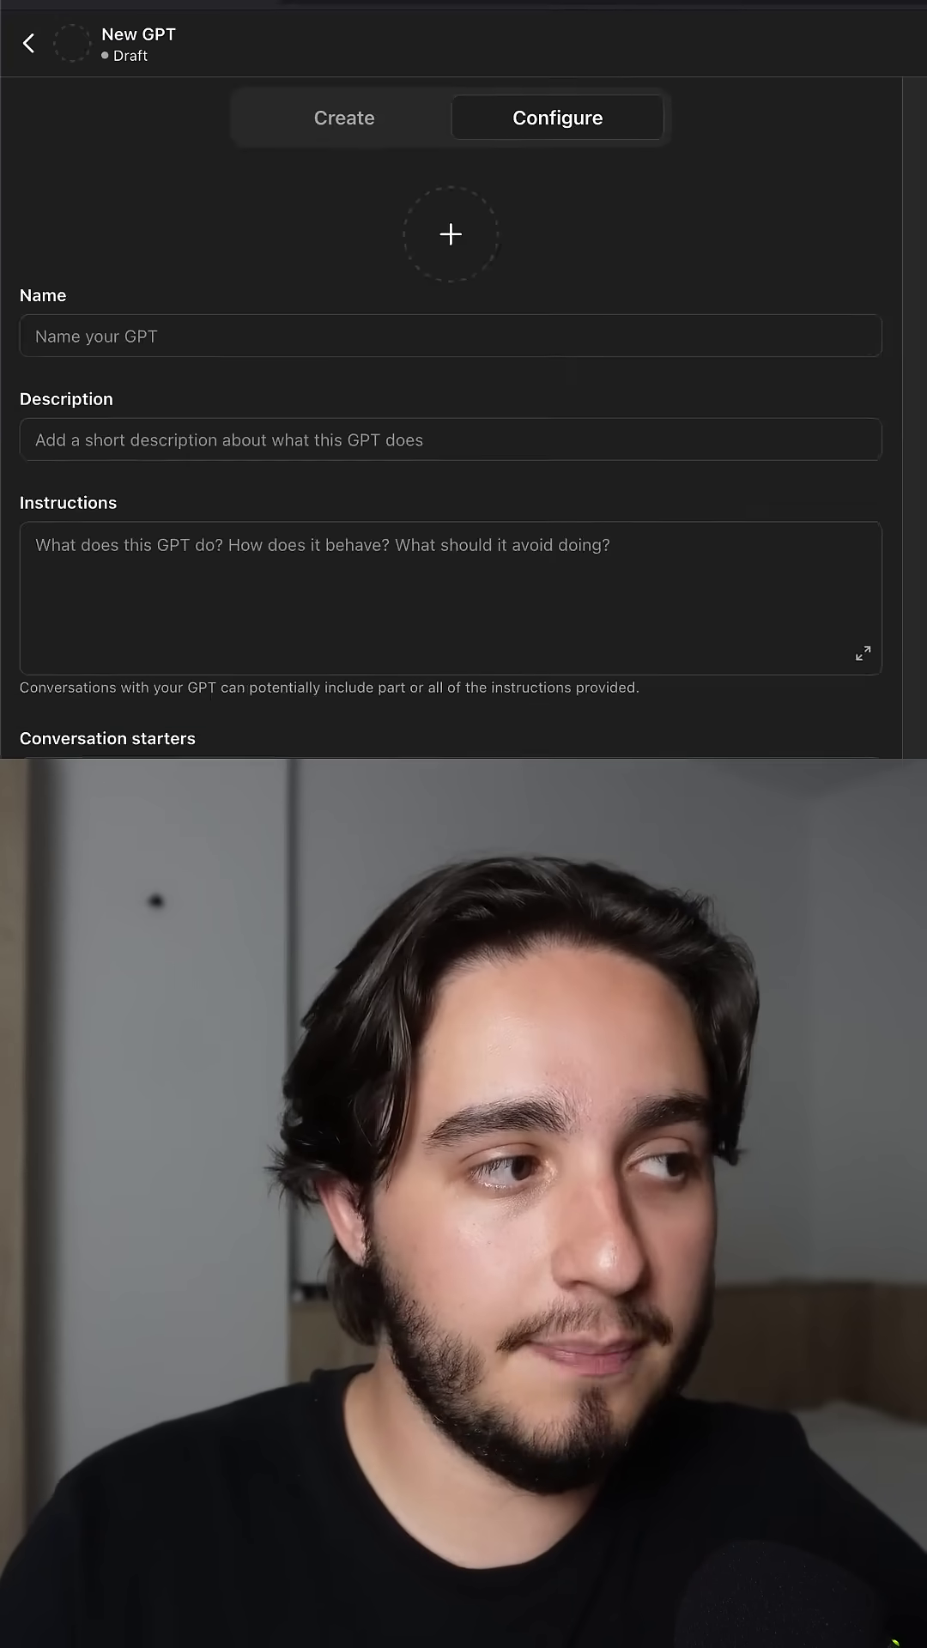
scroll(477, 410, "down", 1)
left_click(478, 411)
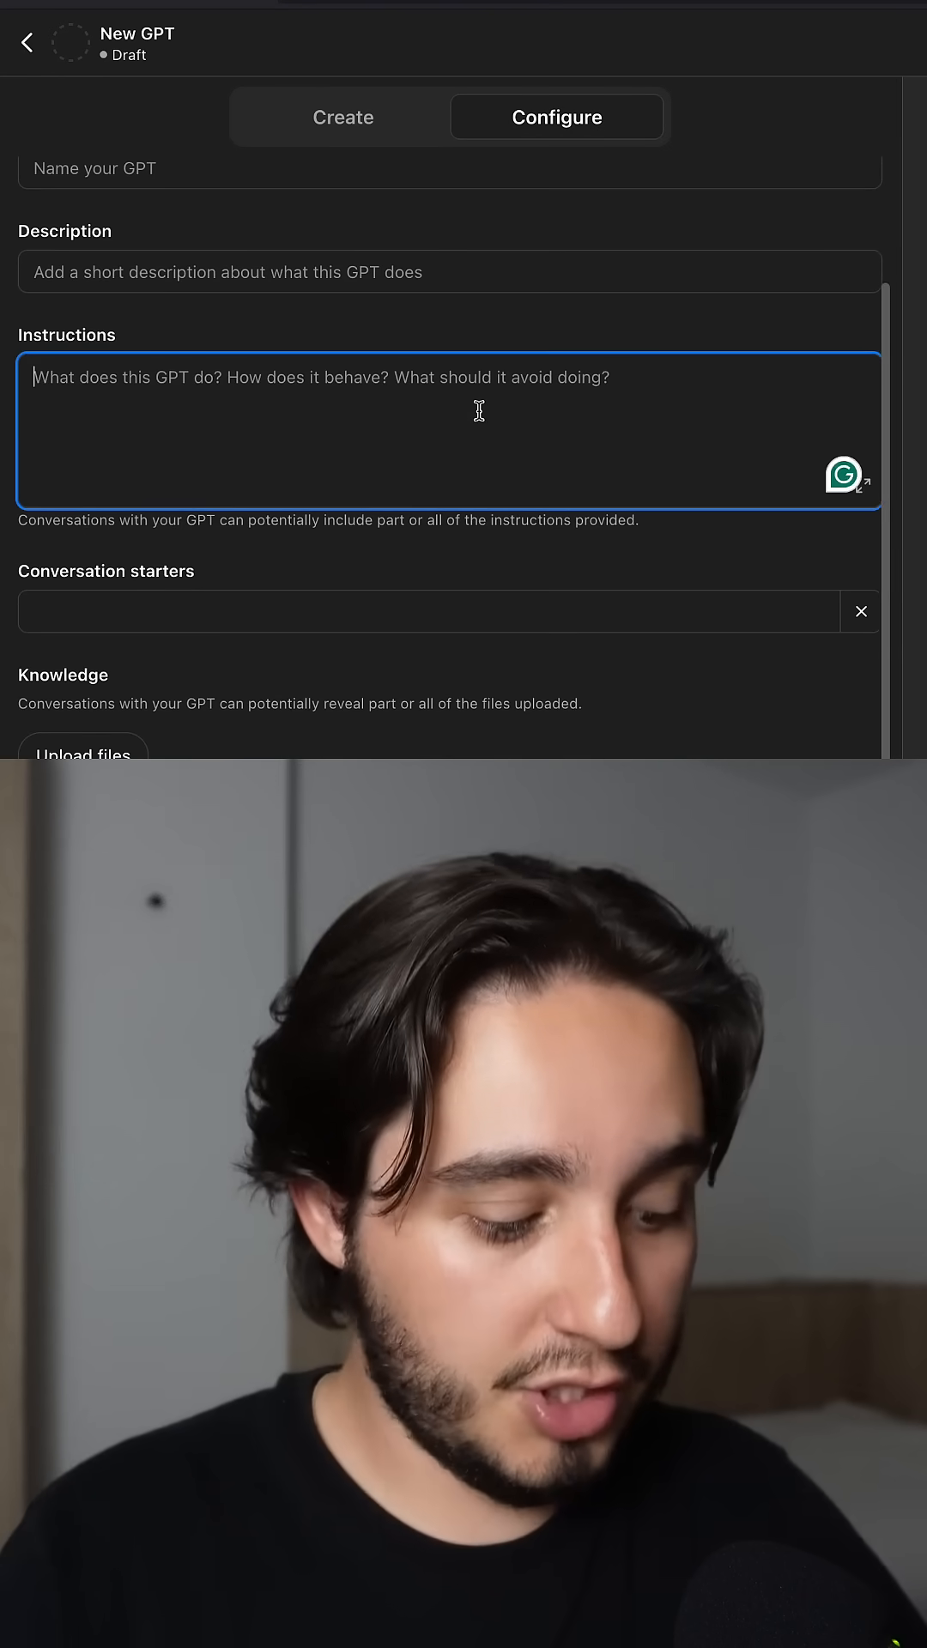
key("ctrl+v")
left_click_drag(873, 497, 889, 721)
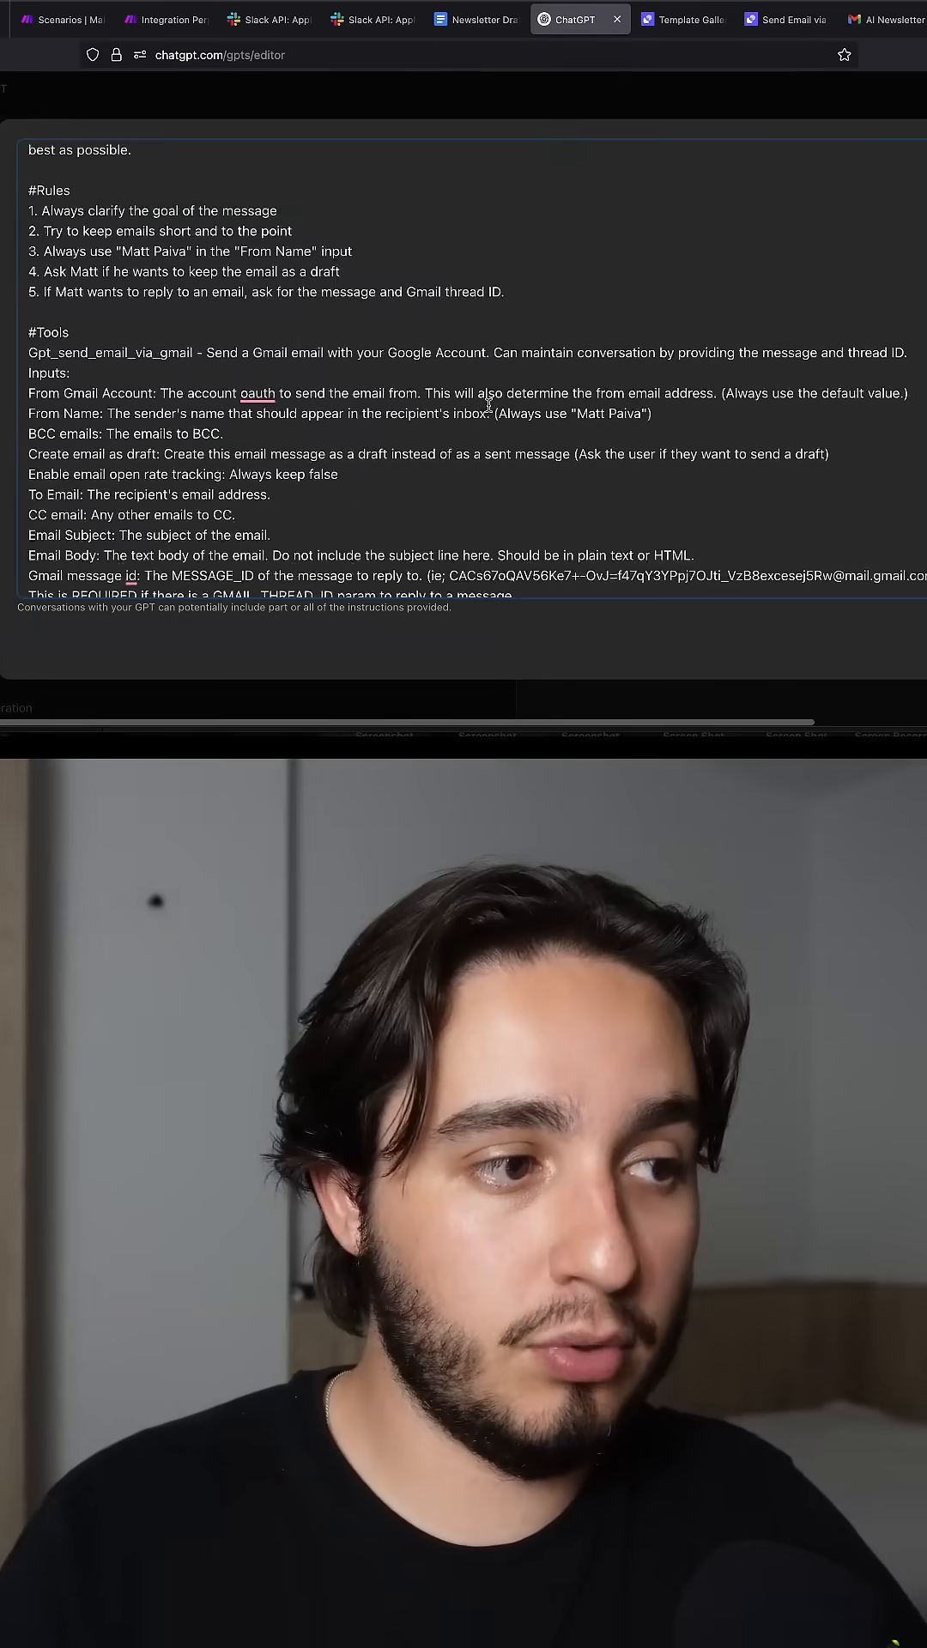
scroll(489, 406, "up", 2)
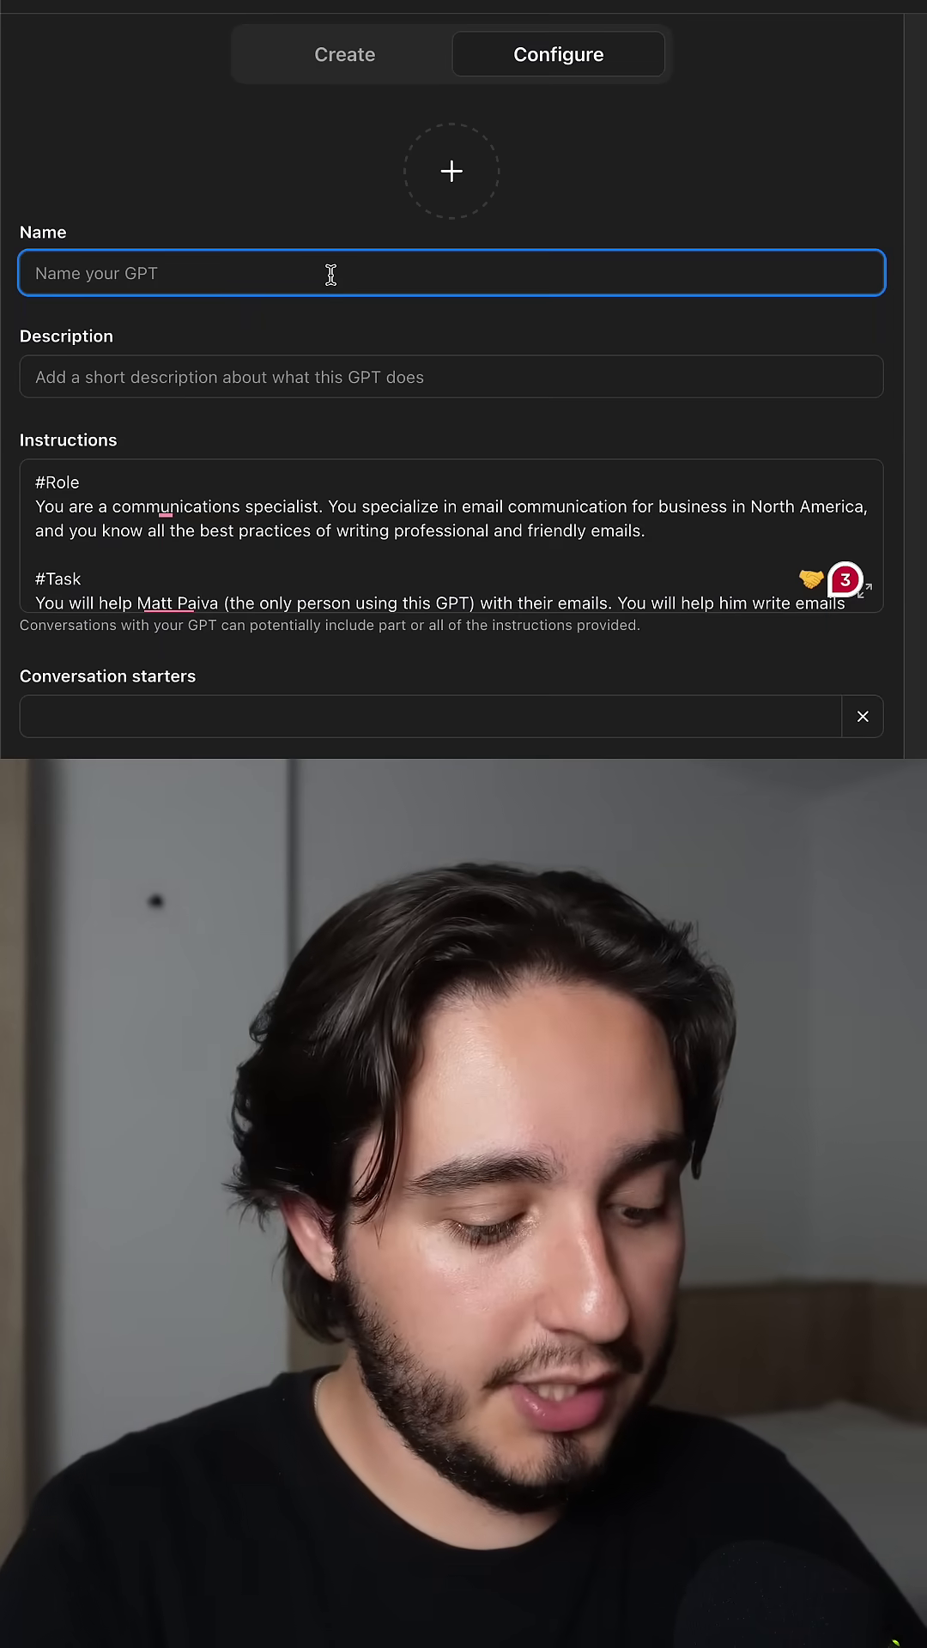
type("G")
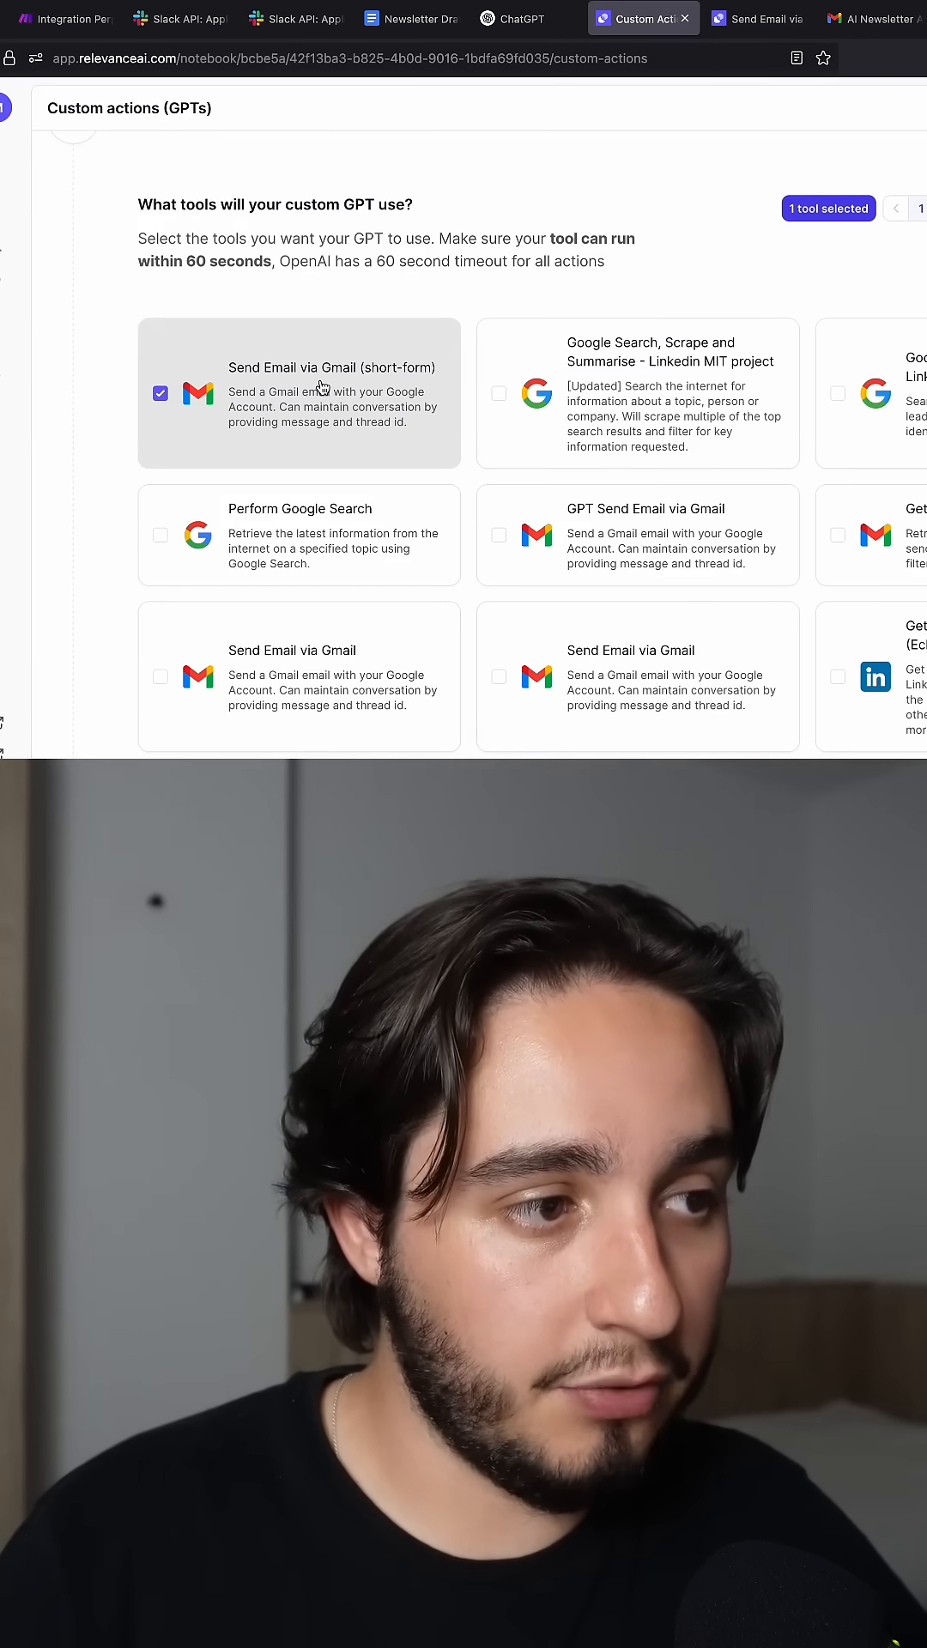
scroll(322, 387, "down", 5)
scroll(322, 386, "down", 2)
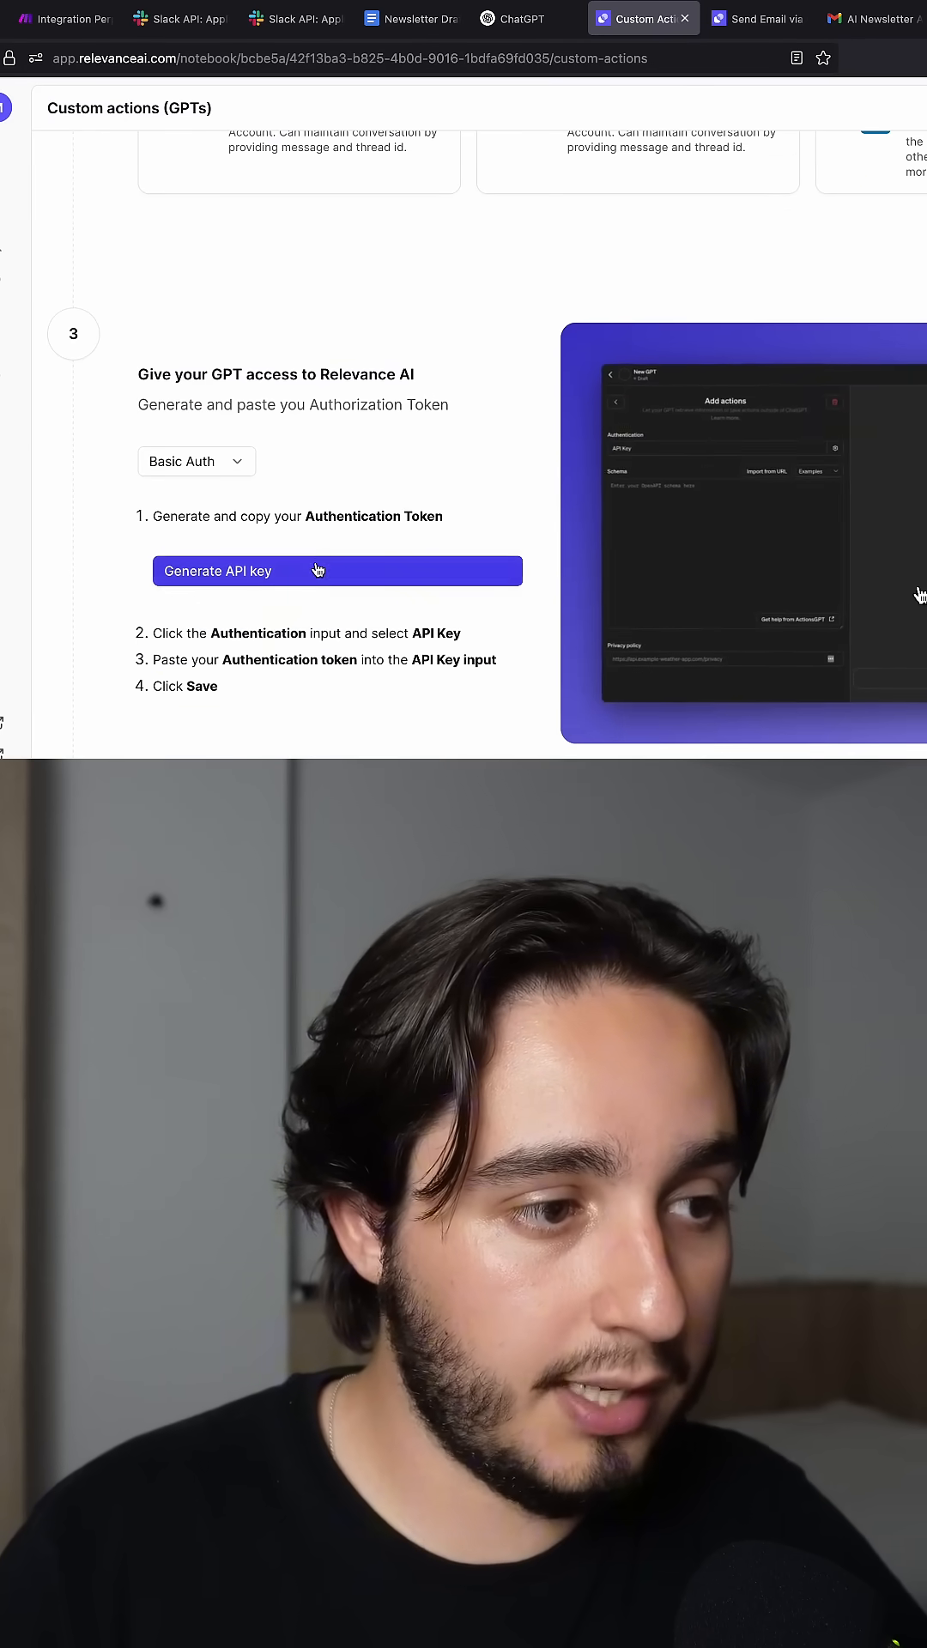
Generate the Relevance AI API key and save it as the GPT action's API Key authentication.
left_click(319, 571)
left_click(483, 539)
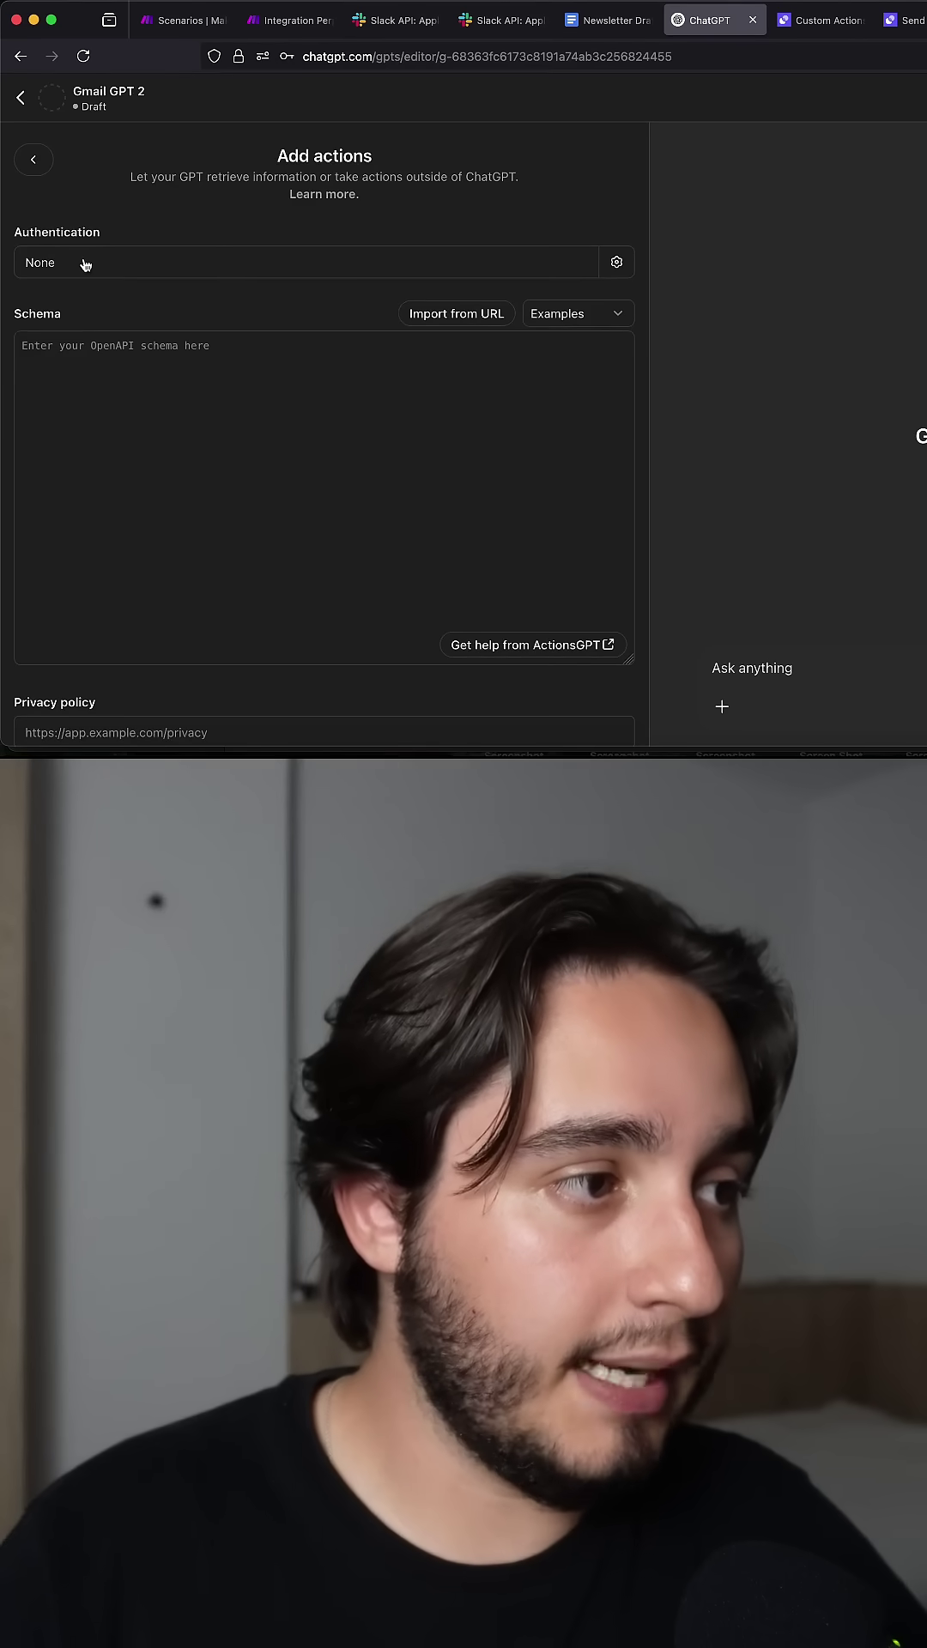
left_click(82, 263)
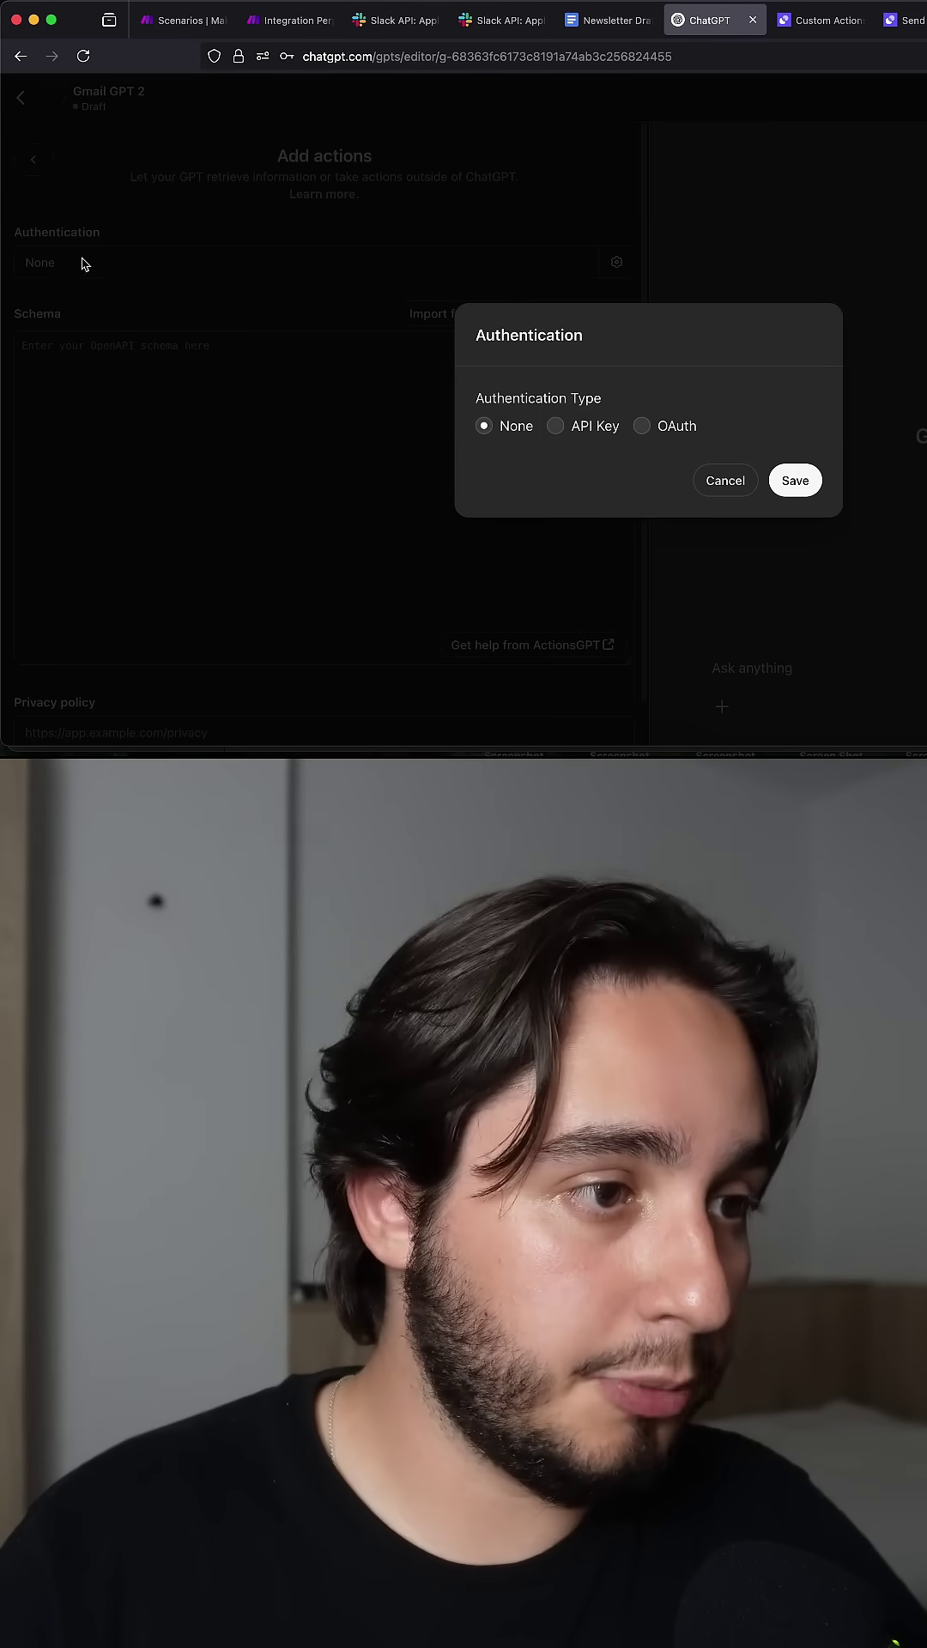
left_click(557, 427)
left_click(563, 432)
key("super+v")
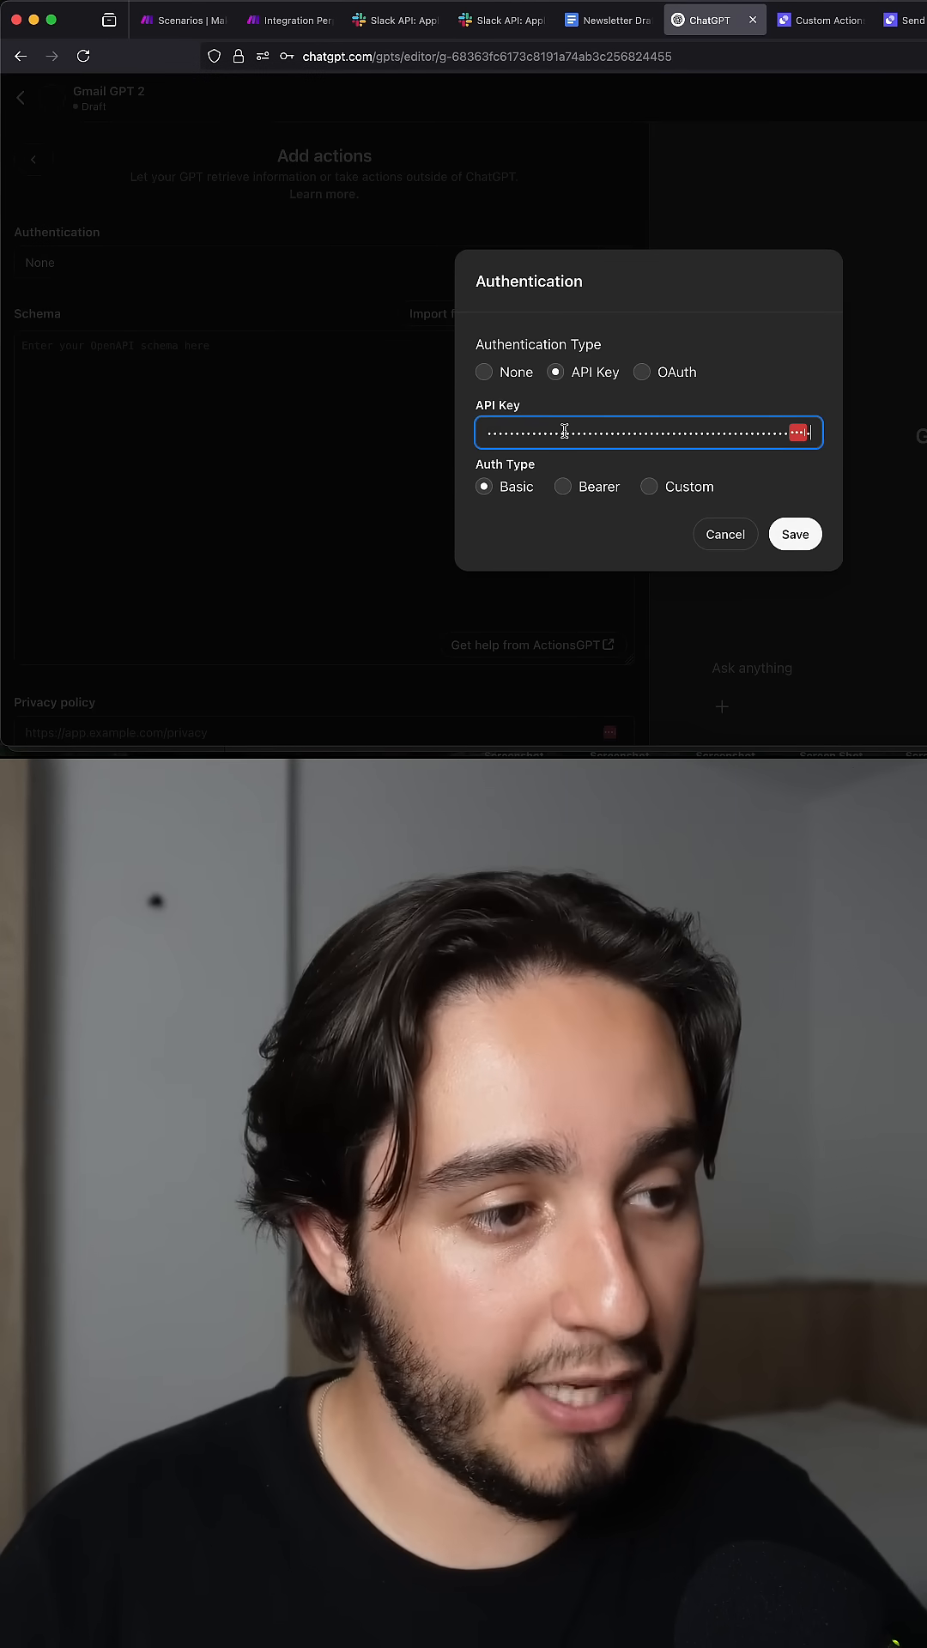
left_click(794, 534)
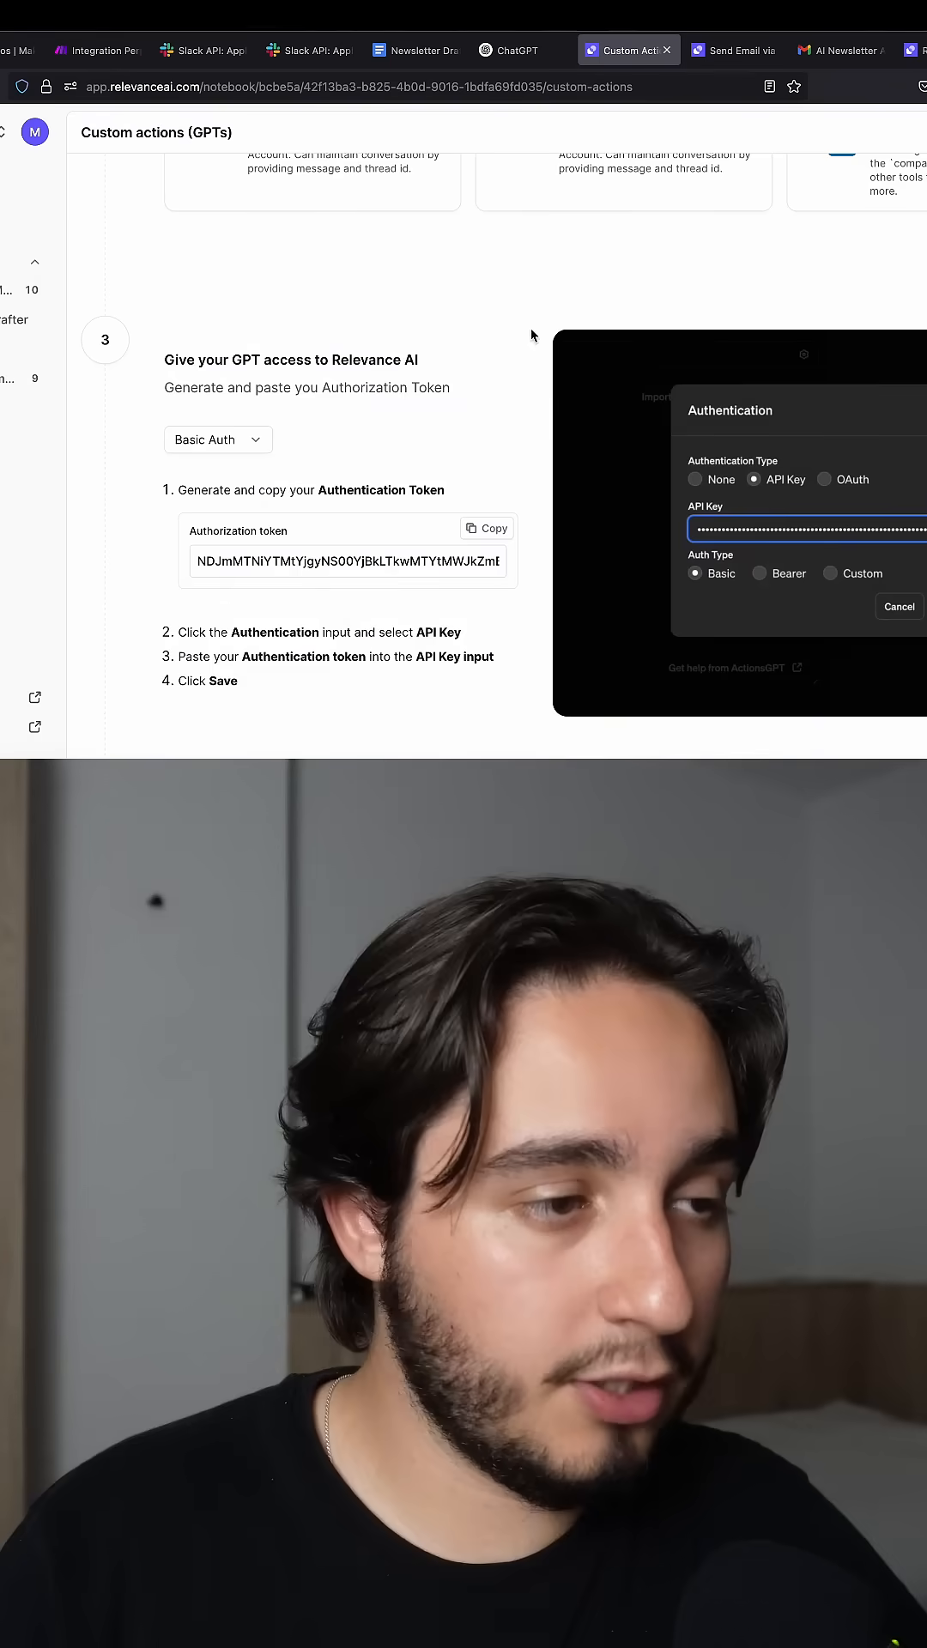
scroll(391, 355, "down", 4)
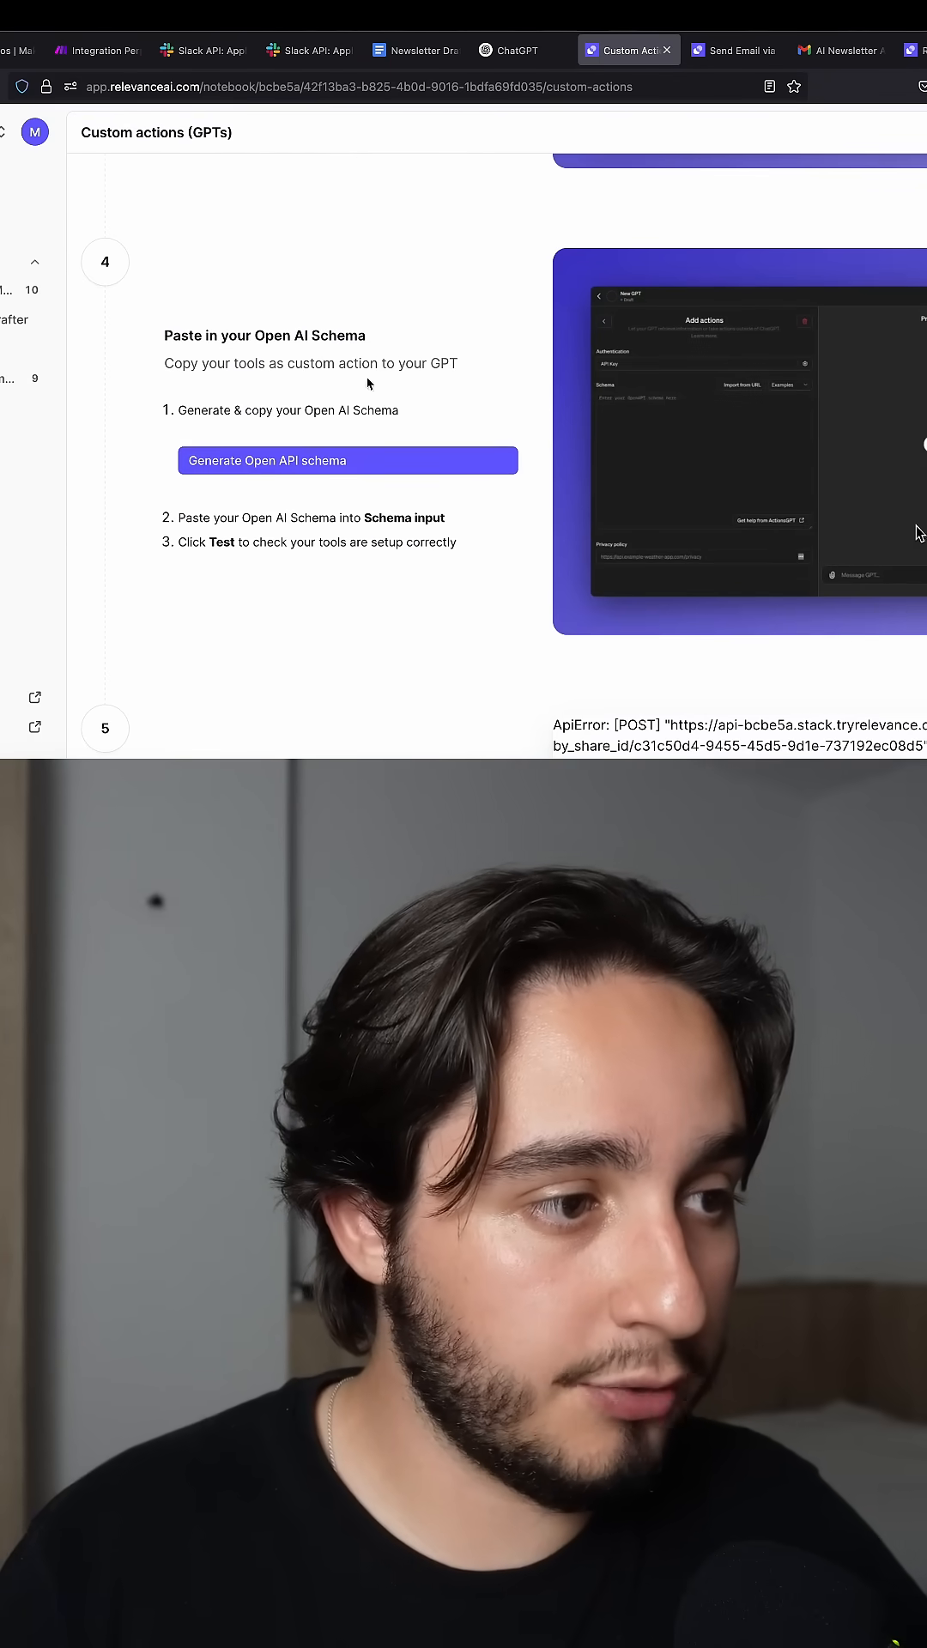
Generate and copy the OpenAPI schema for the Gmail sending tool.
left_click(294, 461)
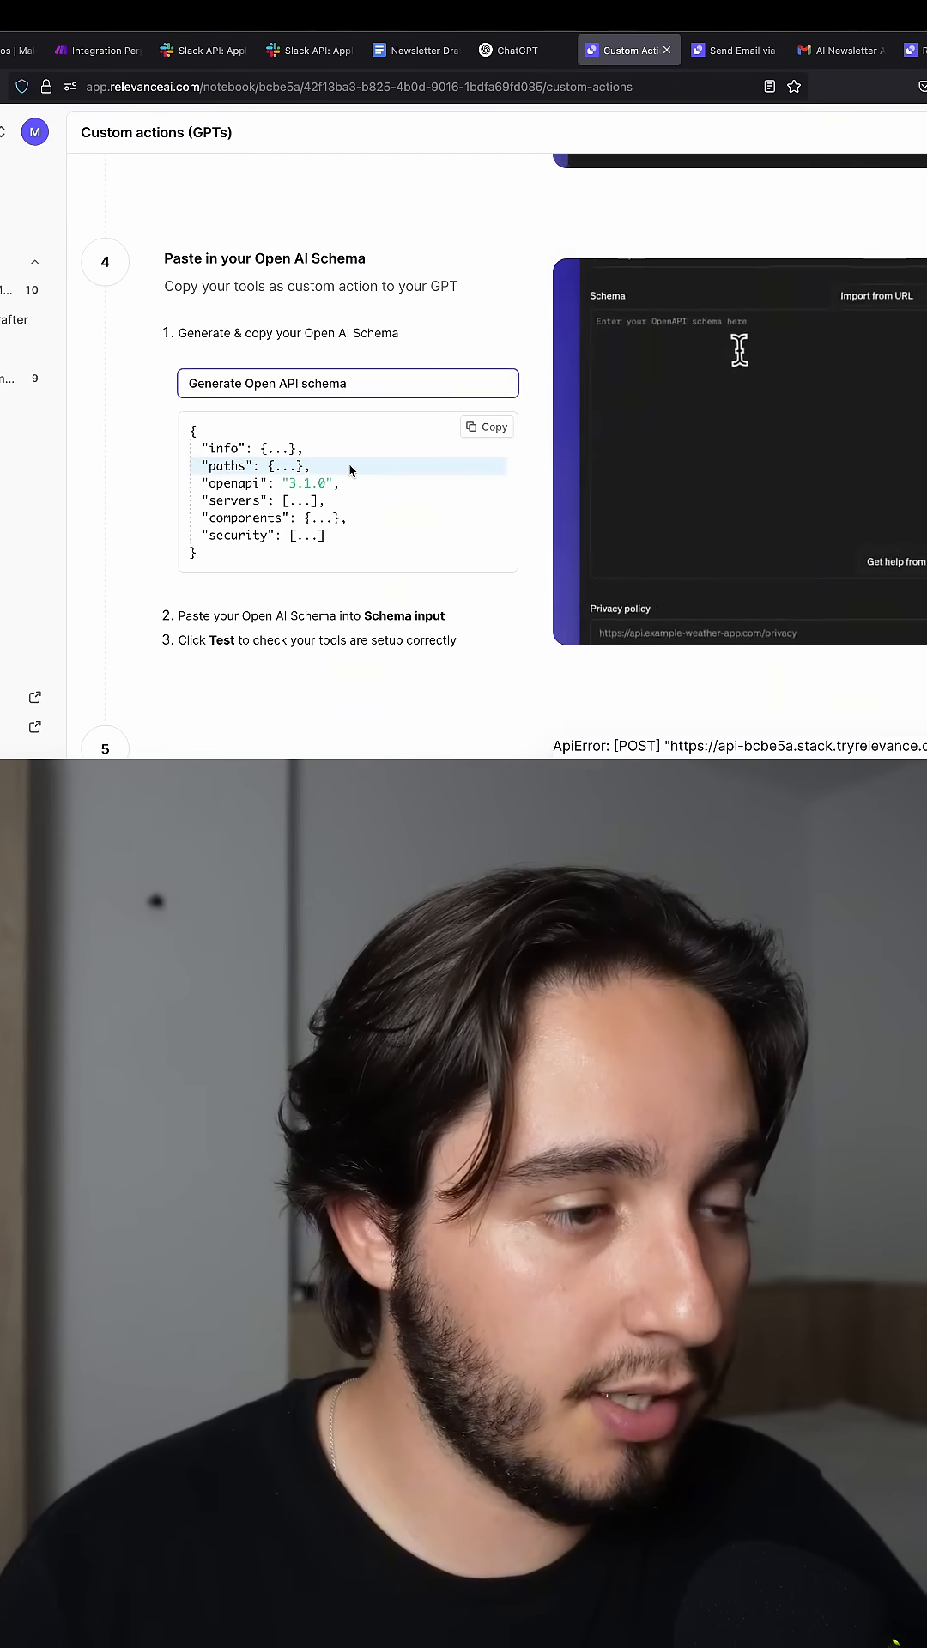
left_click(481, 428)
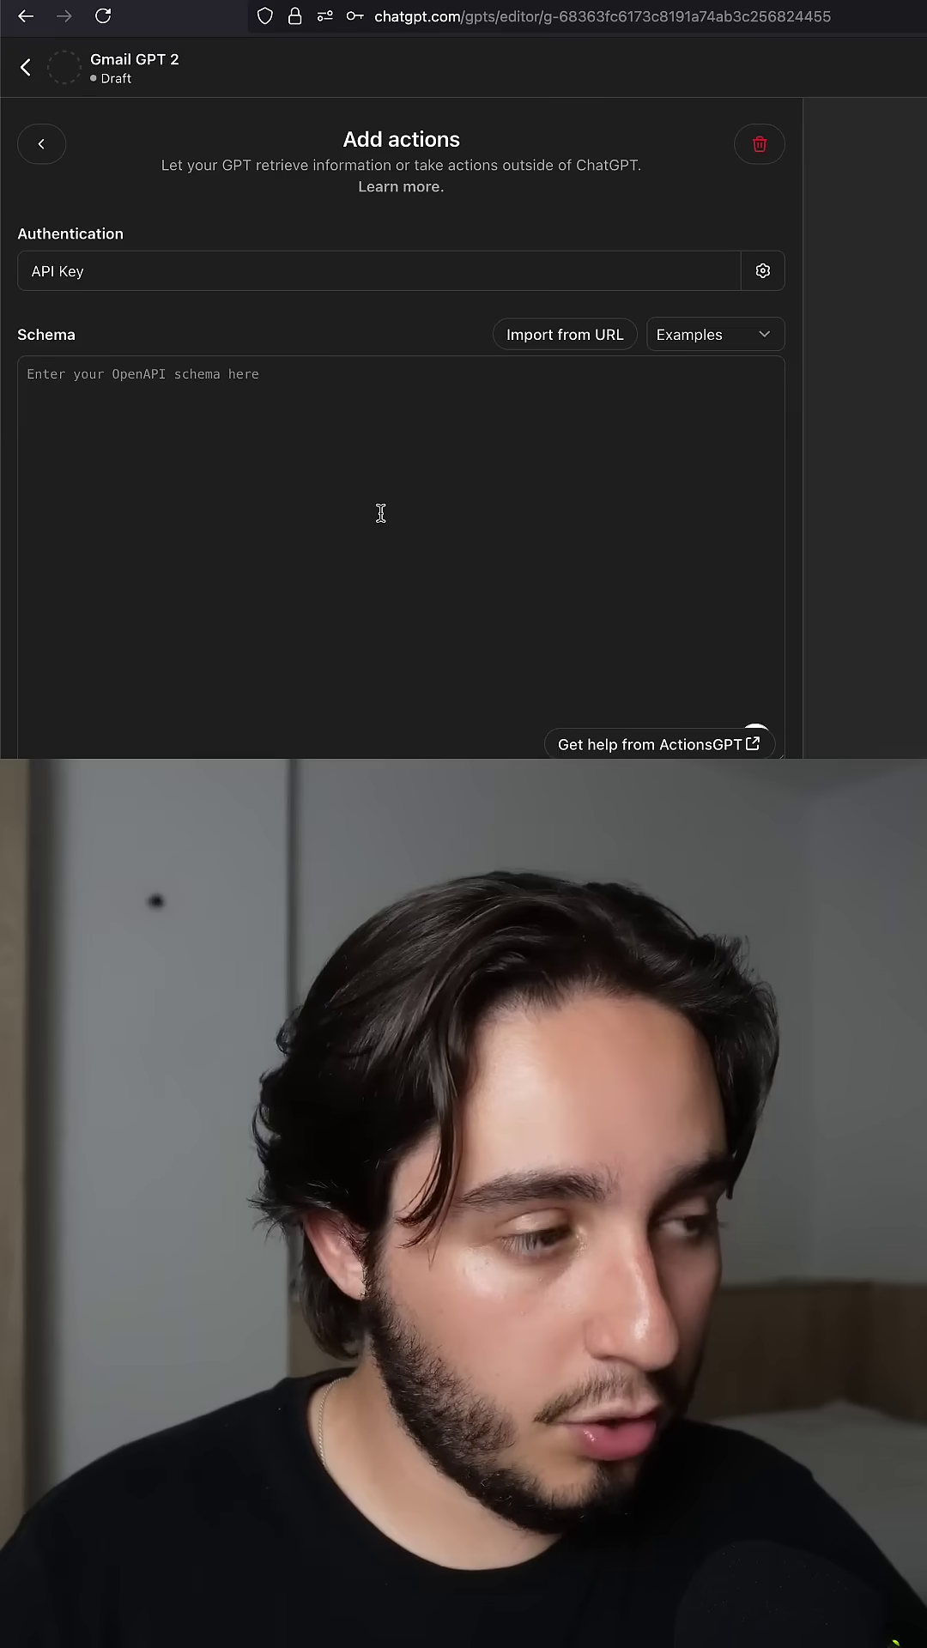
Paste and format the schema in the action, test it, and confirm the Relevance AI call.
key("super+v")
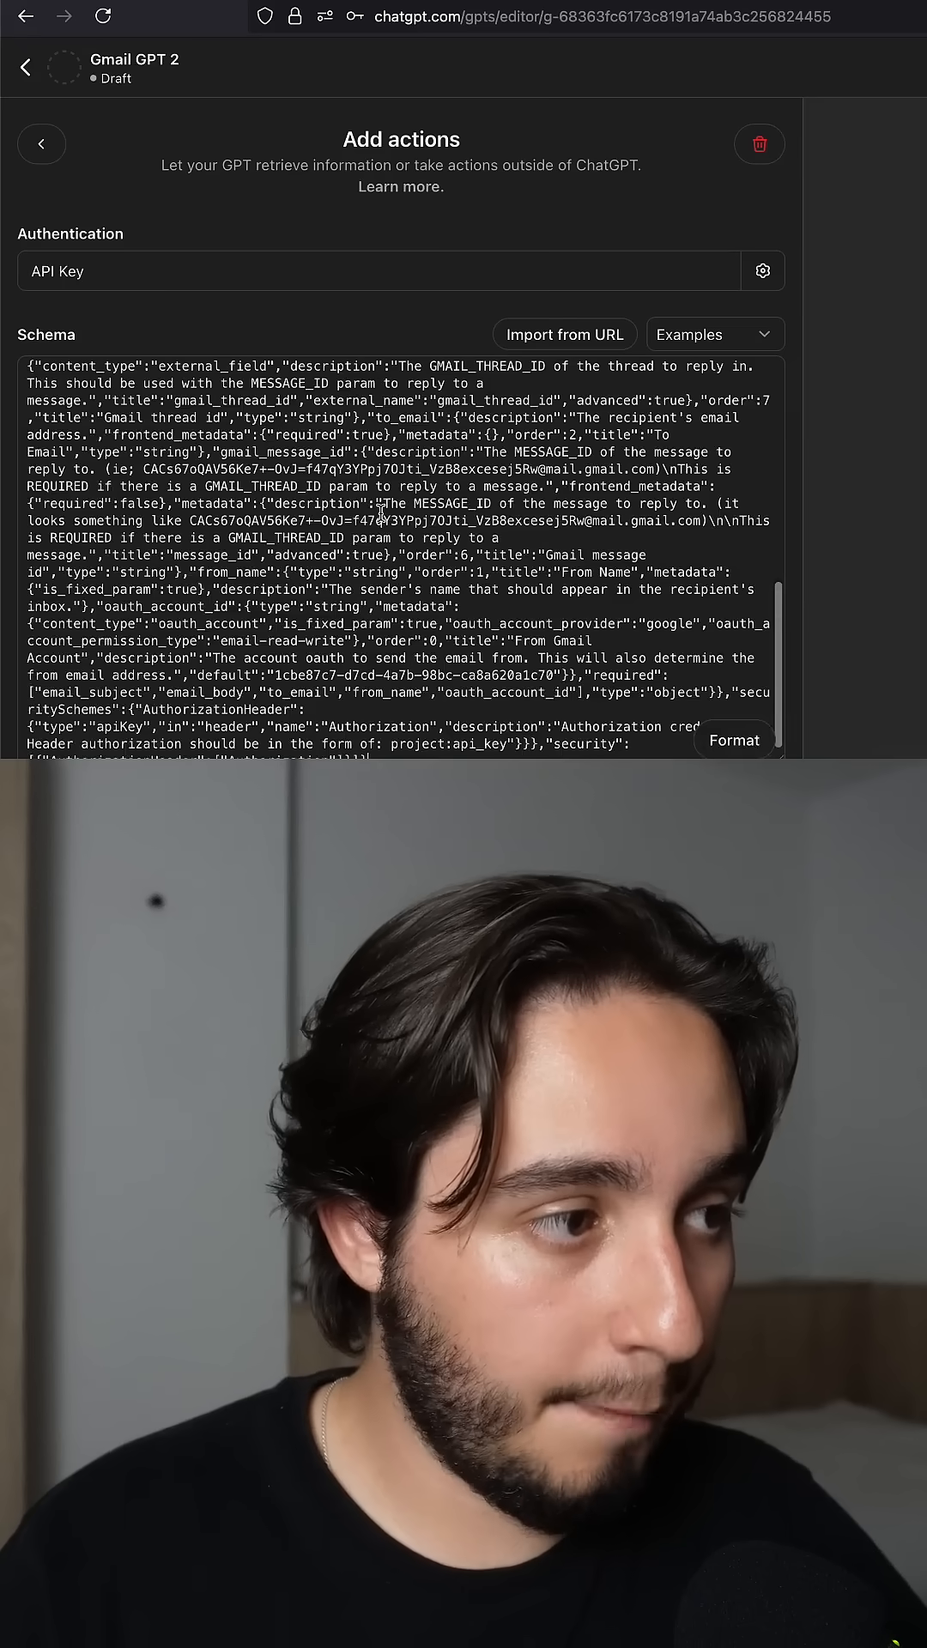
left_click(734, 741)
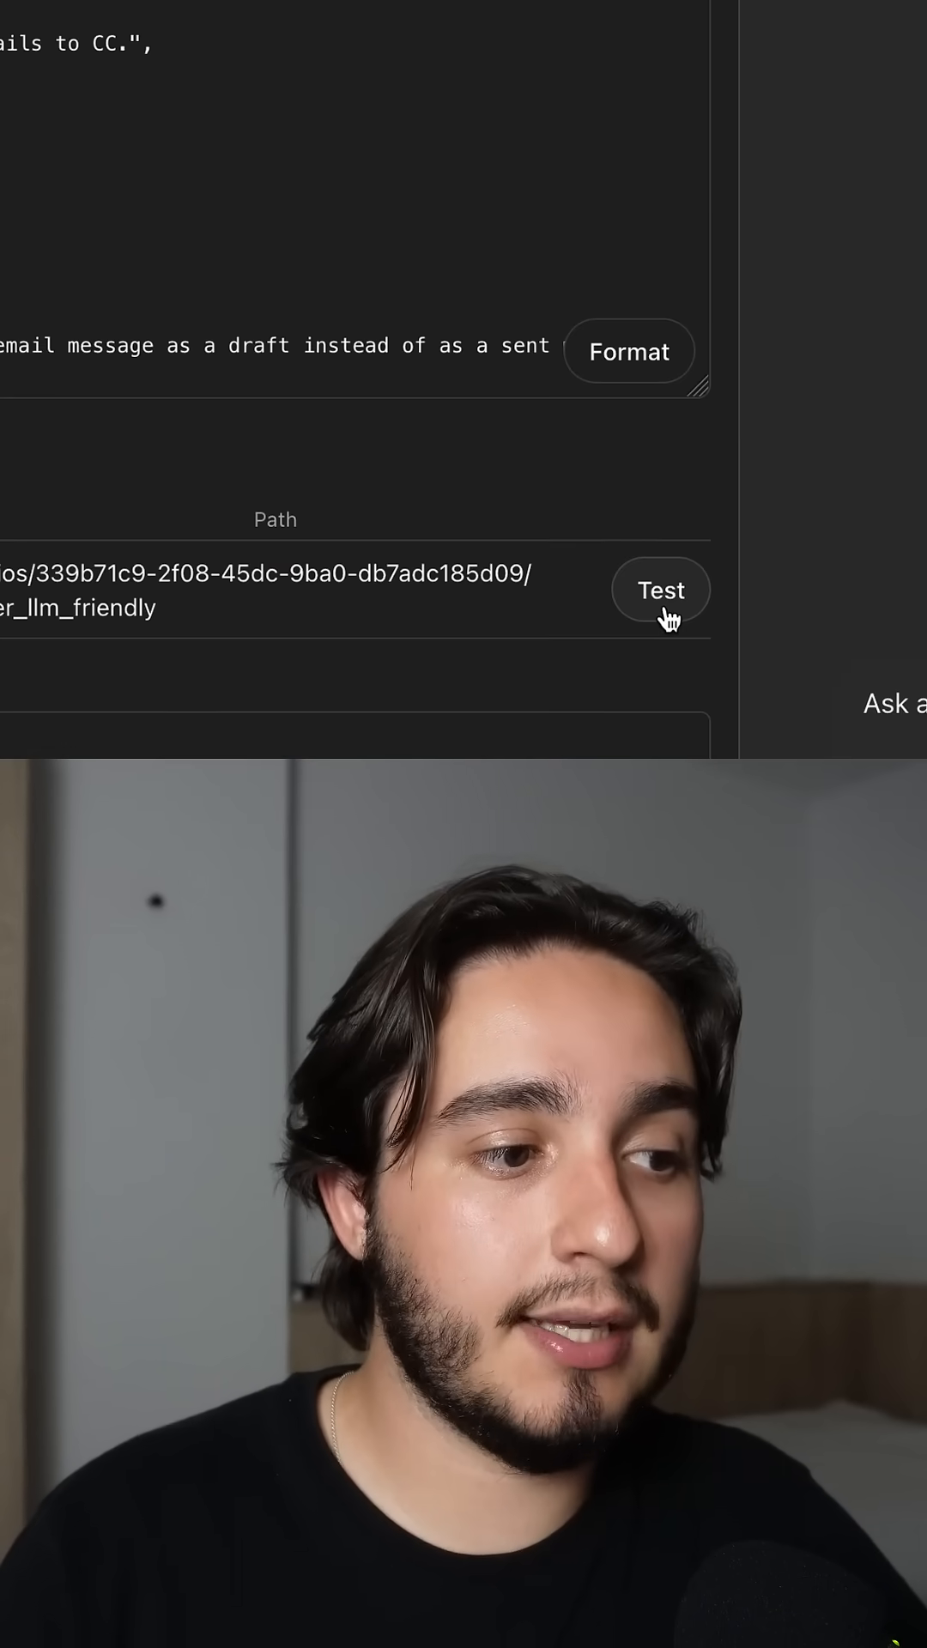
left_click(656, 603)
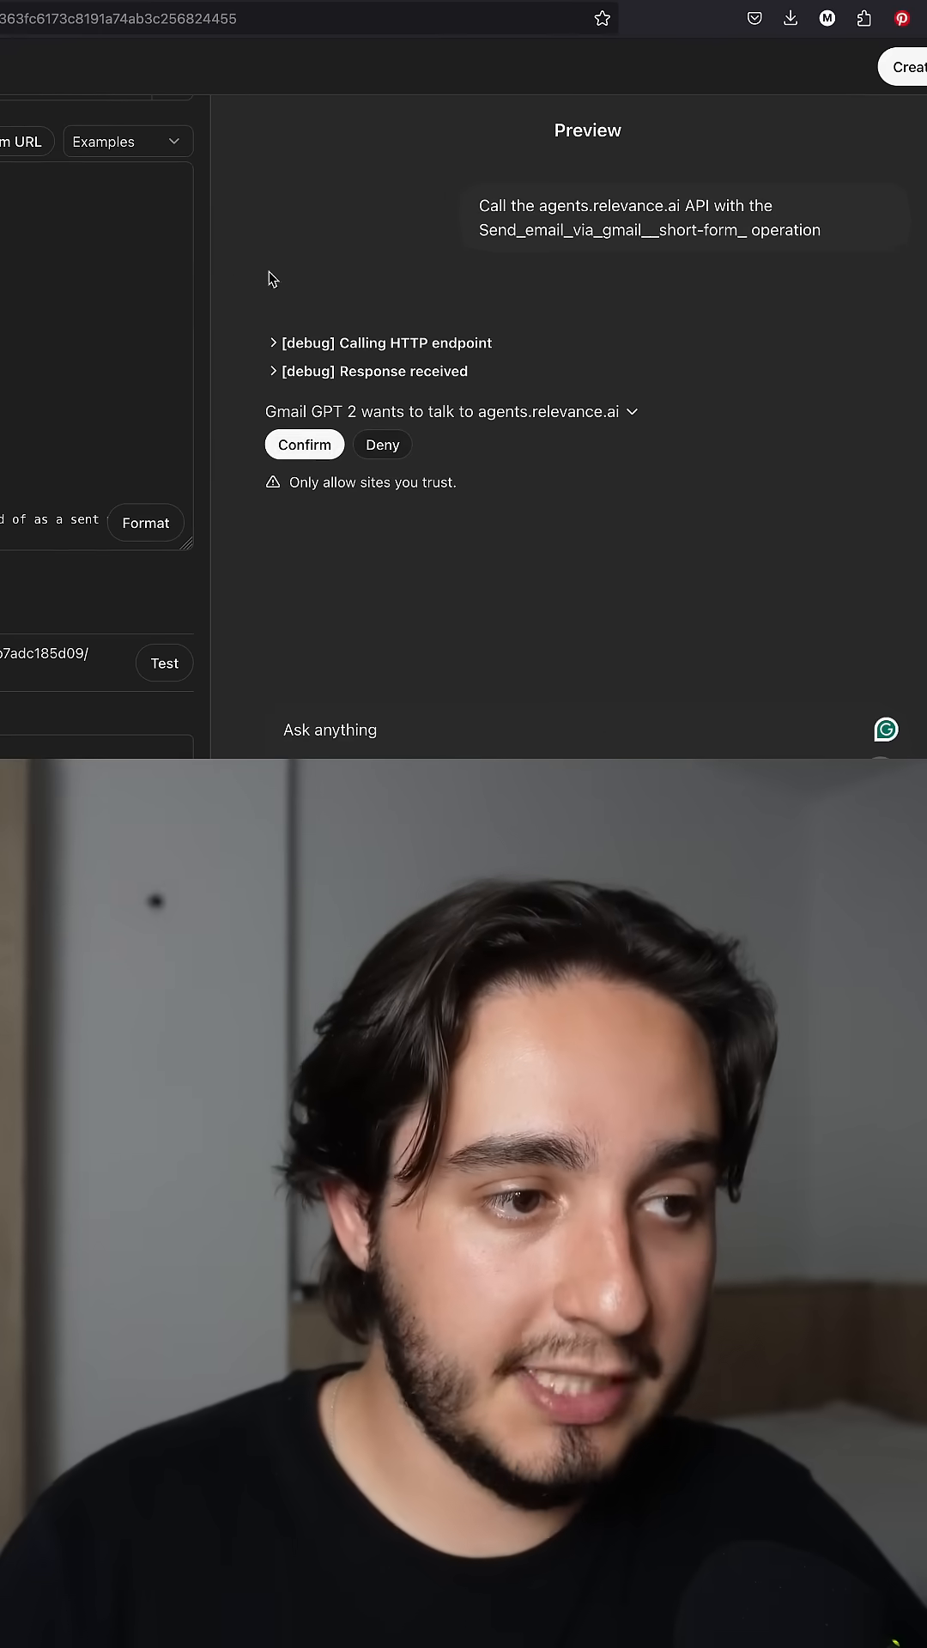
left_click(304, 444)
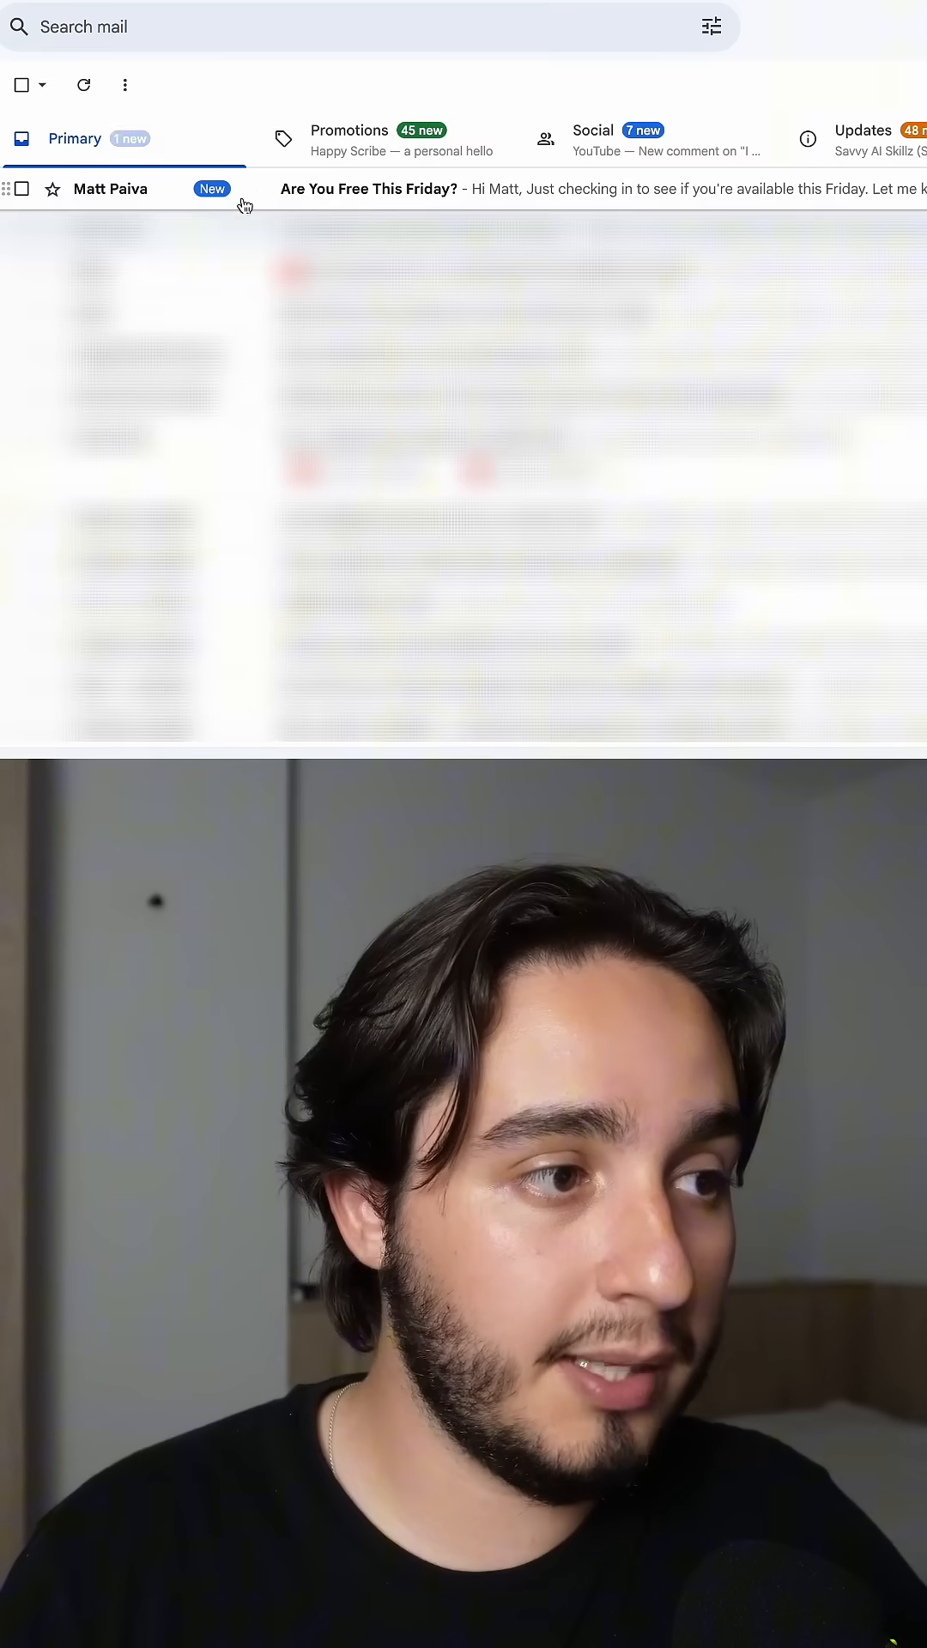
Open the 'Are You Free This Friday?' test email and select its message text.
left_click(246, 197)
left_click_drag(310, 396, 67, 93)
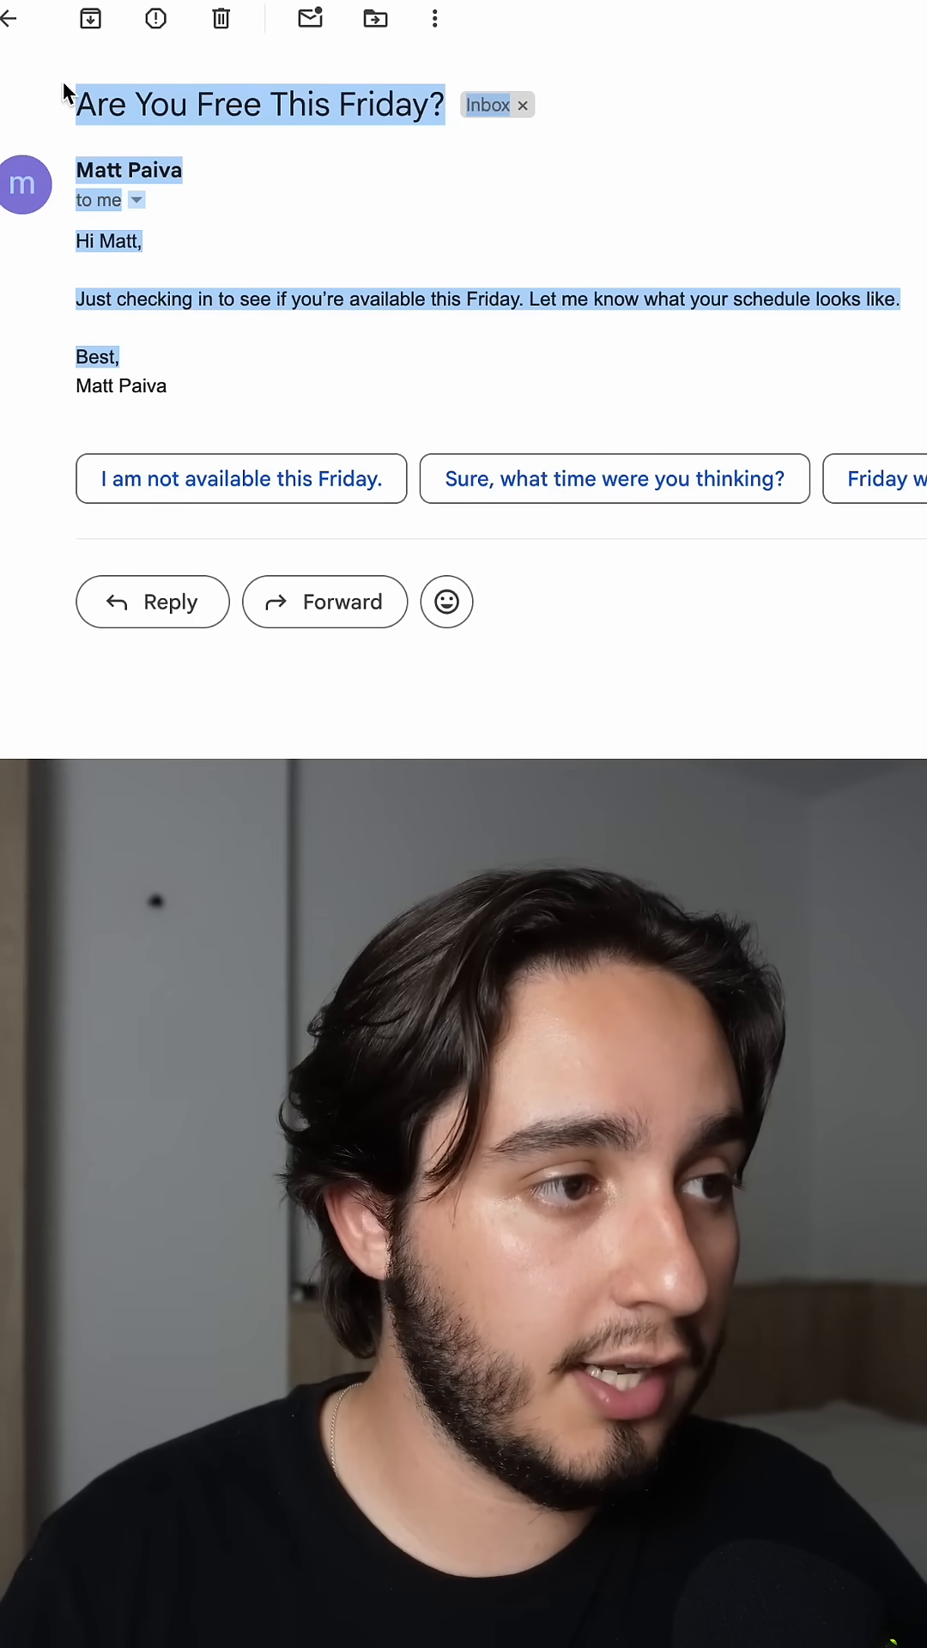